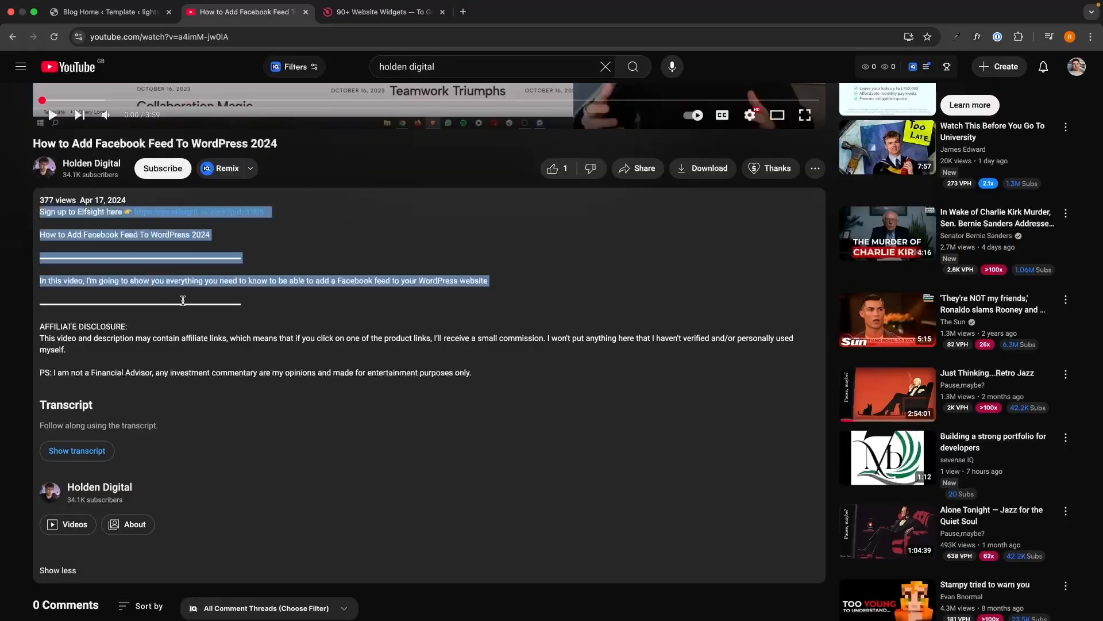
Sign up for a new Elfsight account with an email address and password
left_click_drag(489, 281, 493, 366)
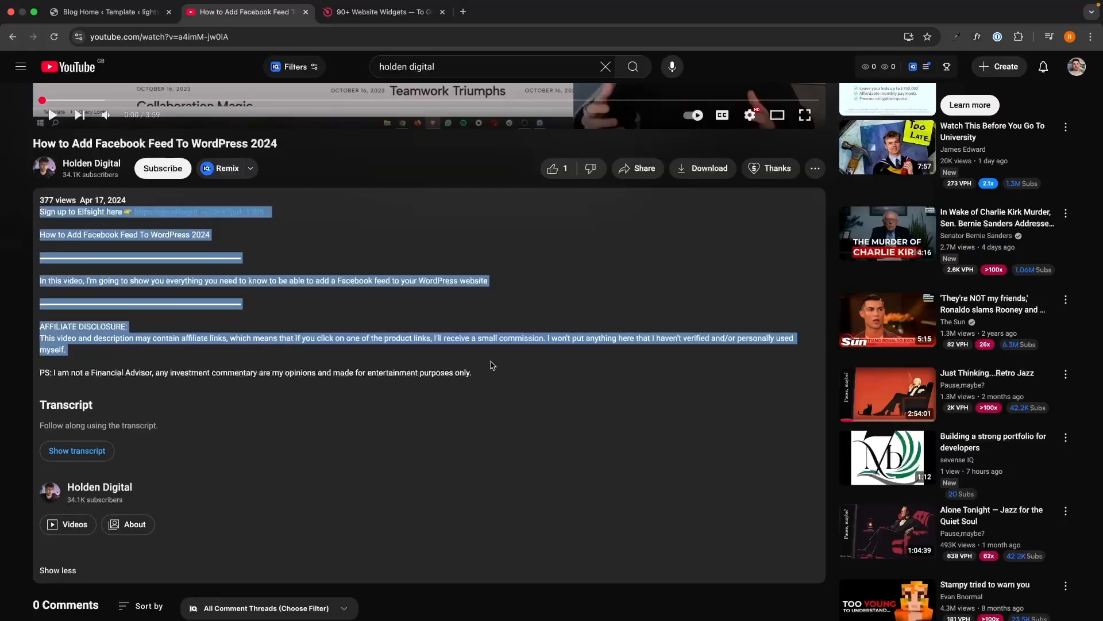
left_click(493, 366)
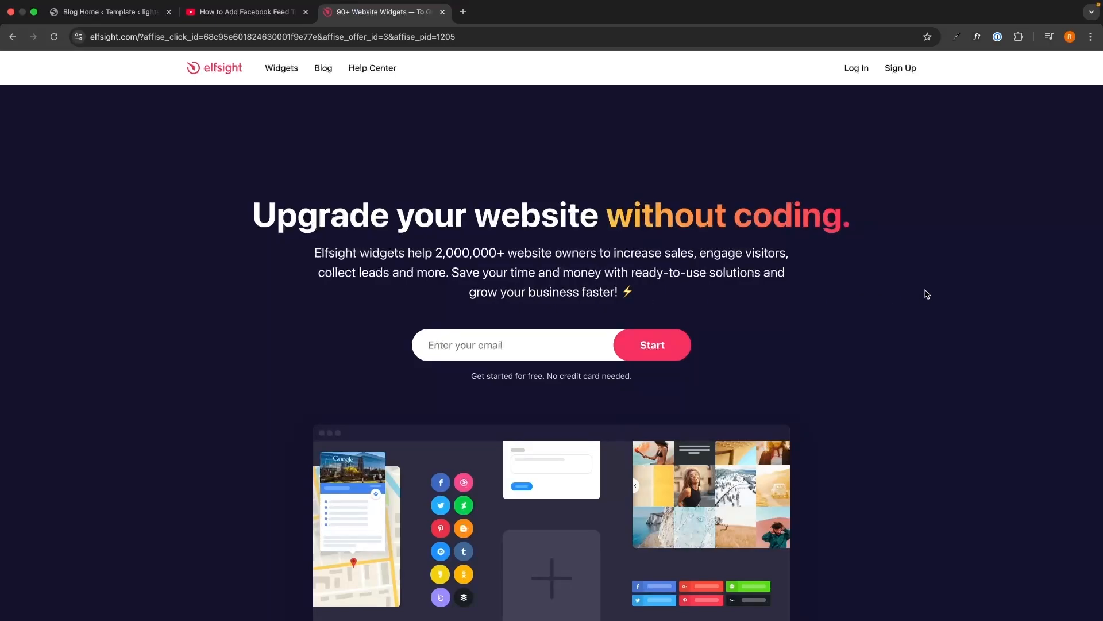
left_click(581, 342)
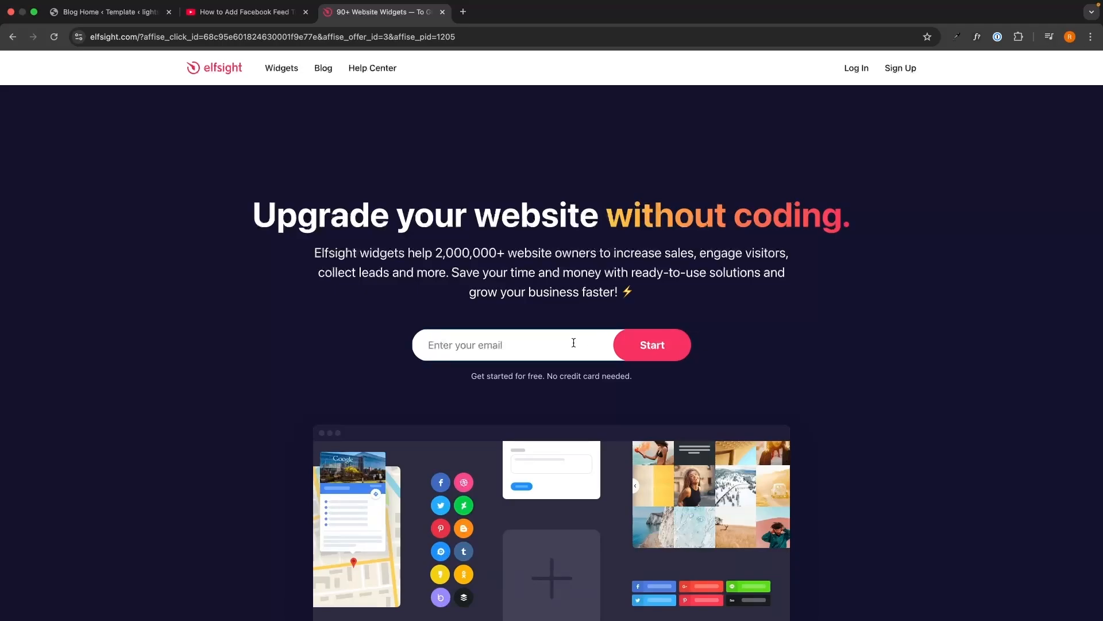
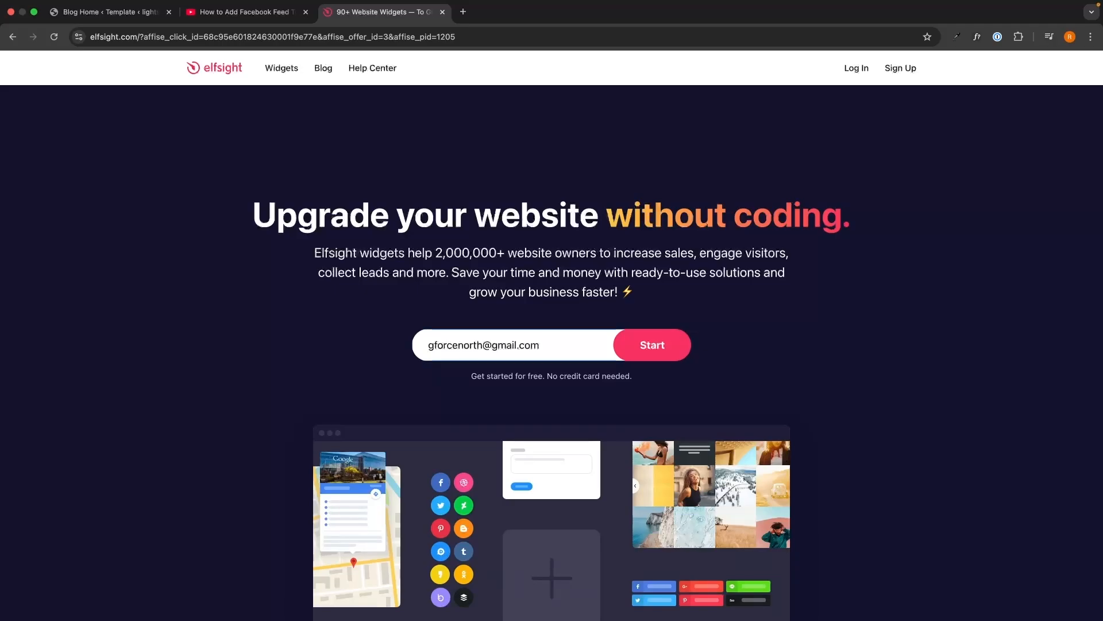
left_click(653, 345)
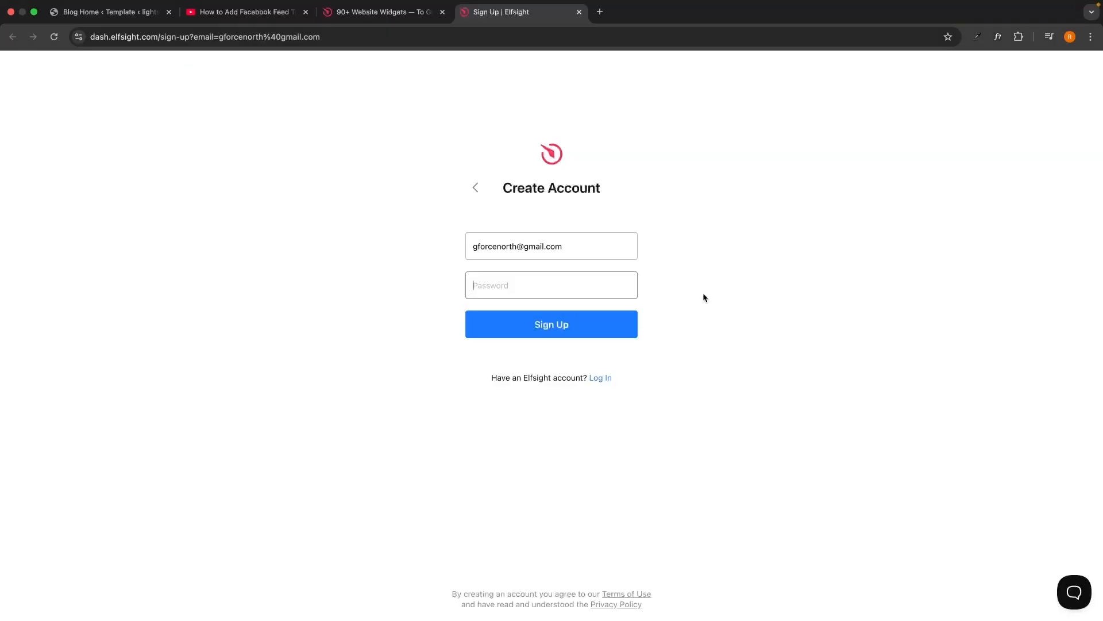
type("••")
left_click(596, 330)
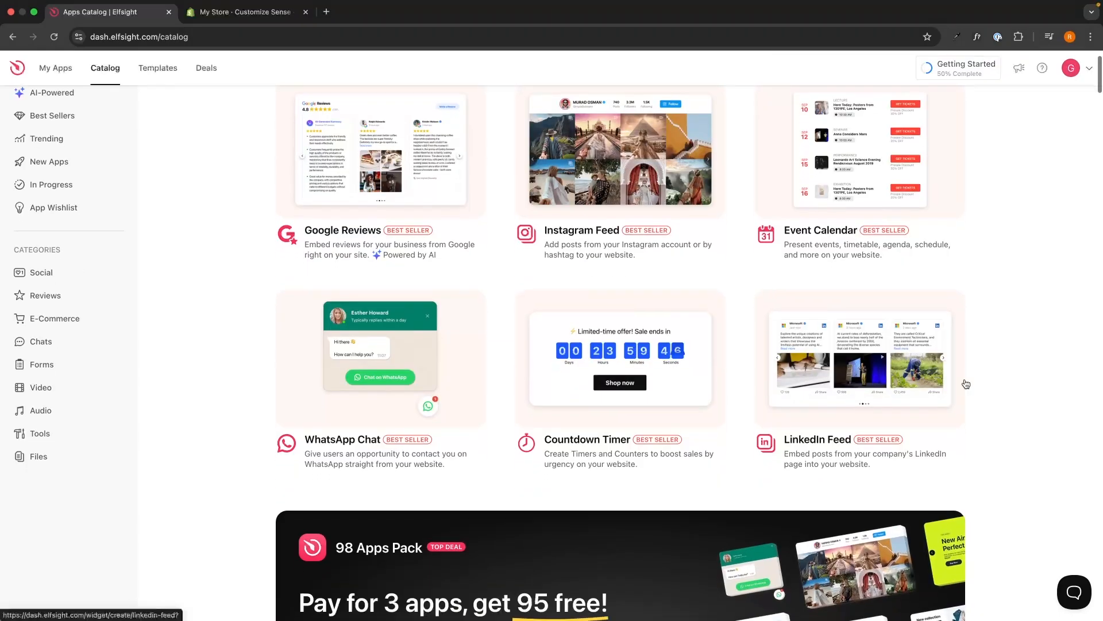
Browse the Apps Catalog and search the widgets for 'res'
scroll(966, 384, "down", 3)
scroll(1048, 365, "down", 12)
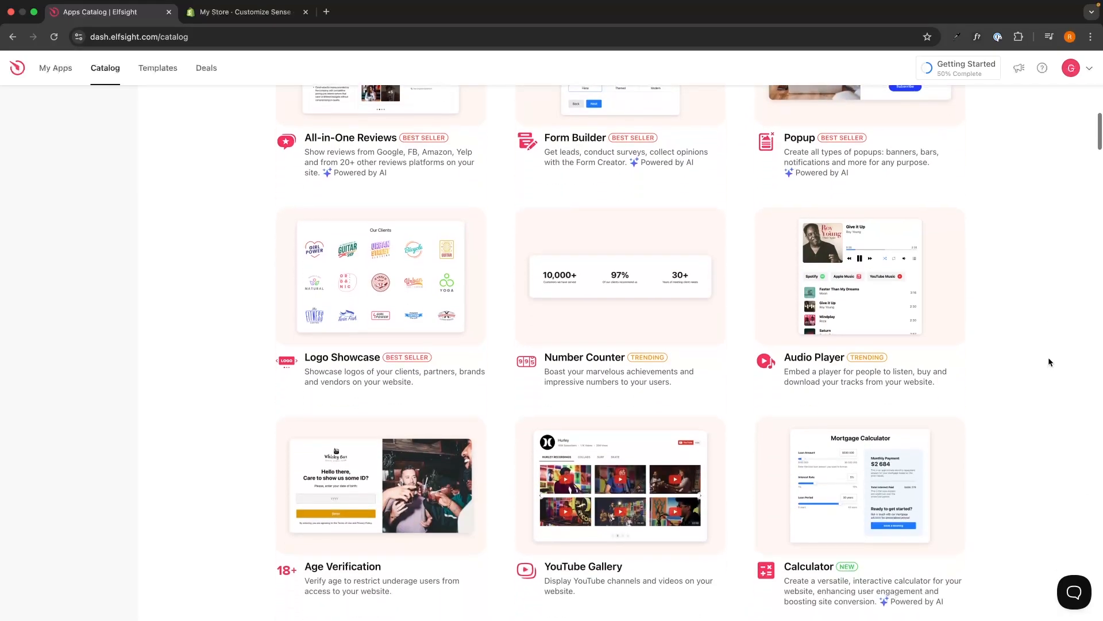
scroll(816, 275, "down", 3)
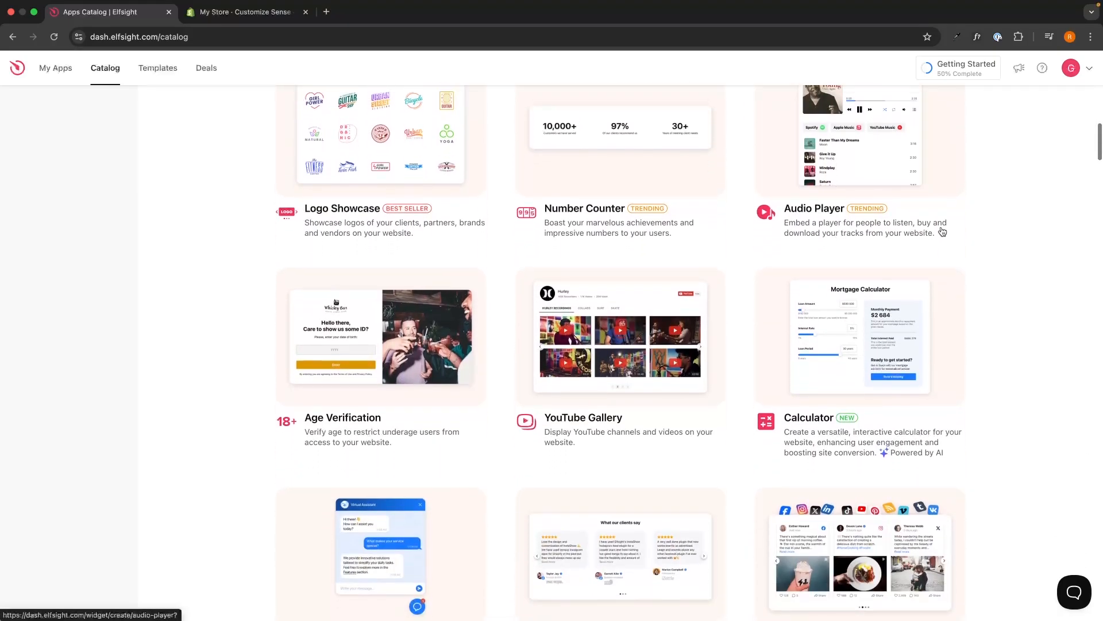
scroll(941, 232, "up", 17)
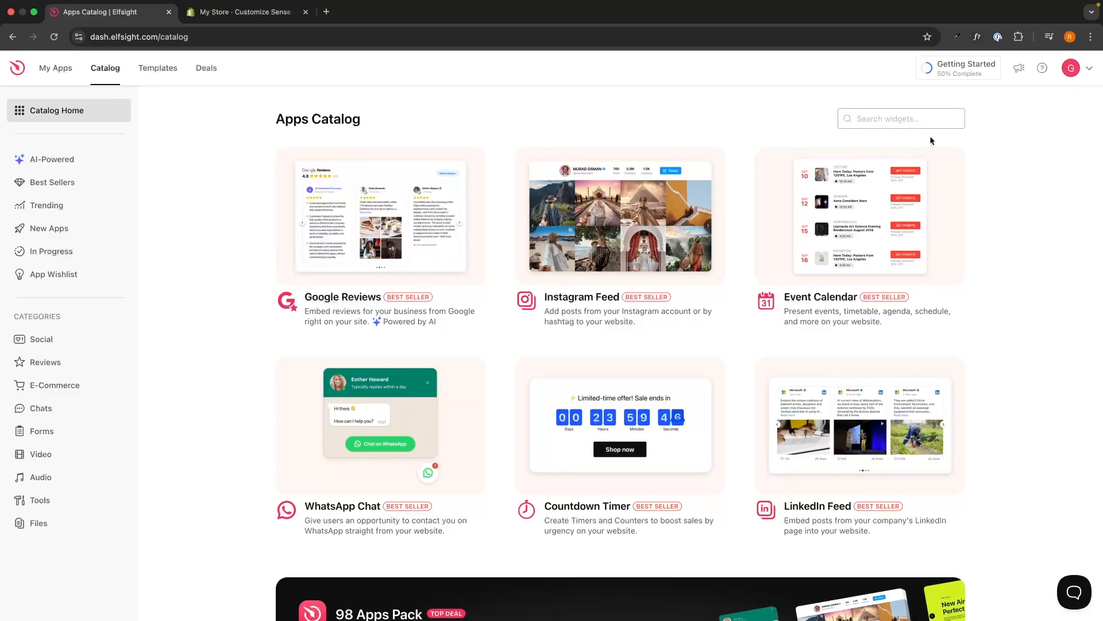
left_click(900, 117)
type("re")
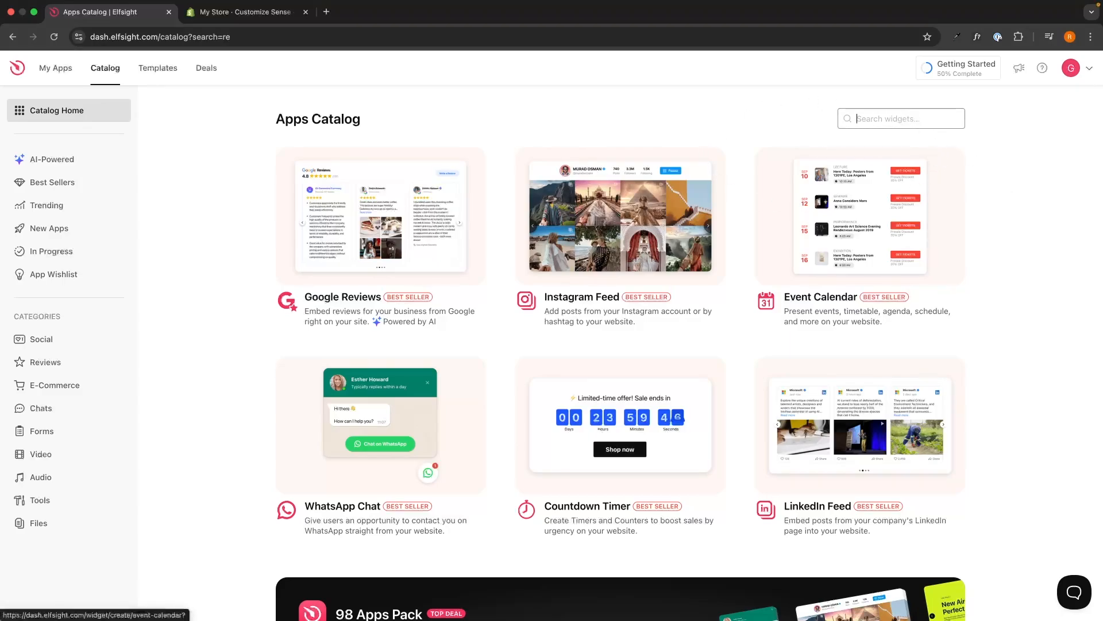
type("s")
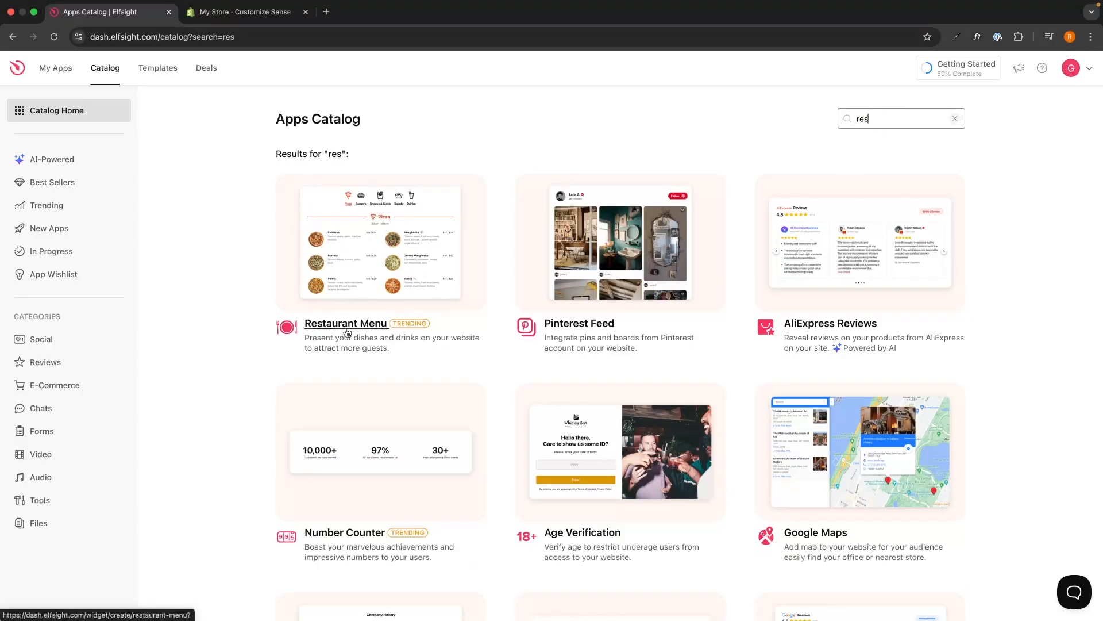
Preview the Coffee House, Healthy, Cocktail Bar and Family templates, then create from Fast Food Restaurant
left_click(365, 328)
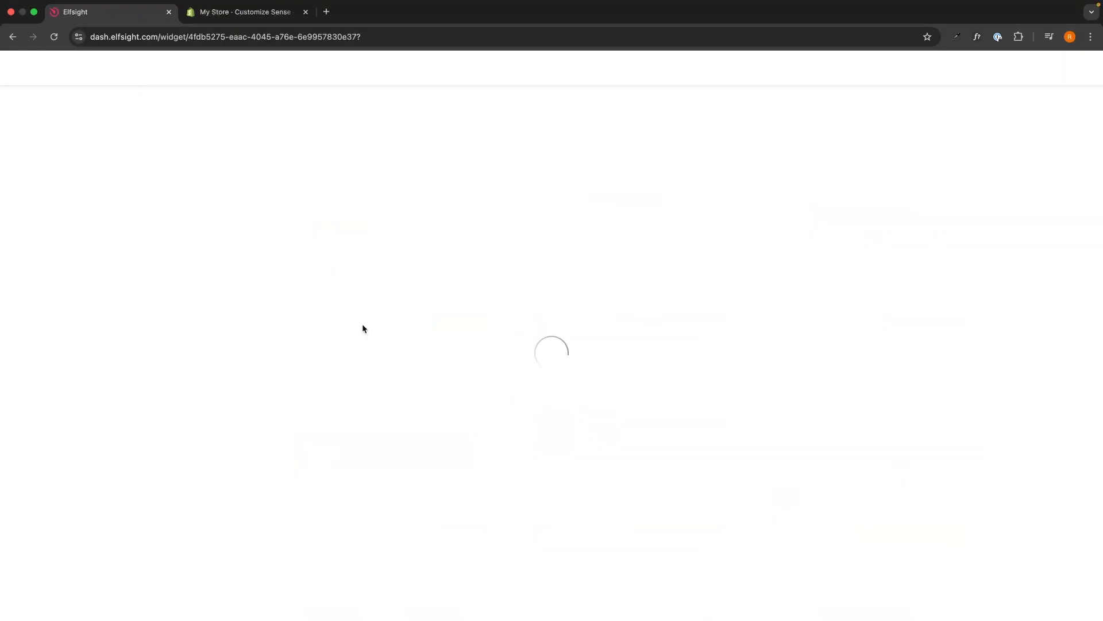
left_click_drag(516, 68, 613, 67)
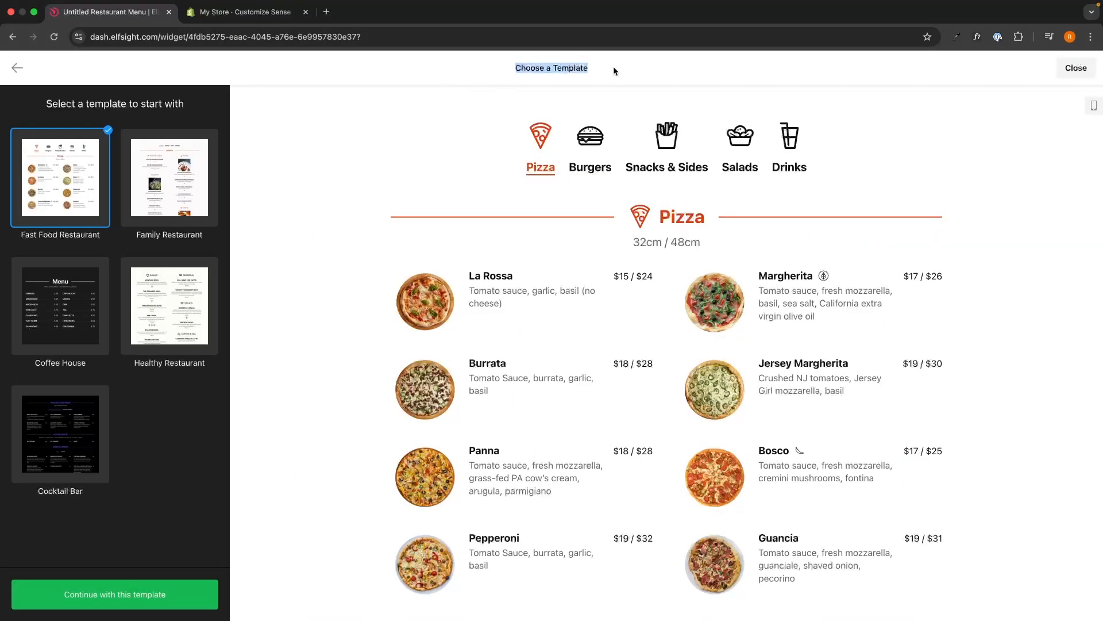
left_click(613, 67)
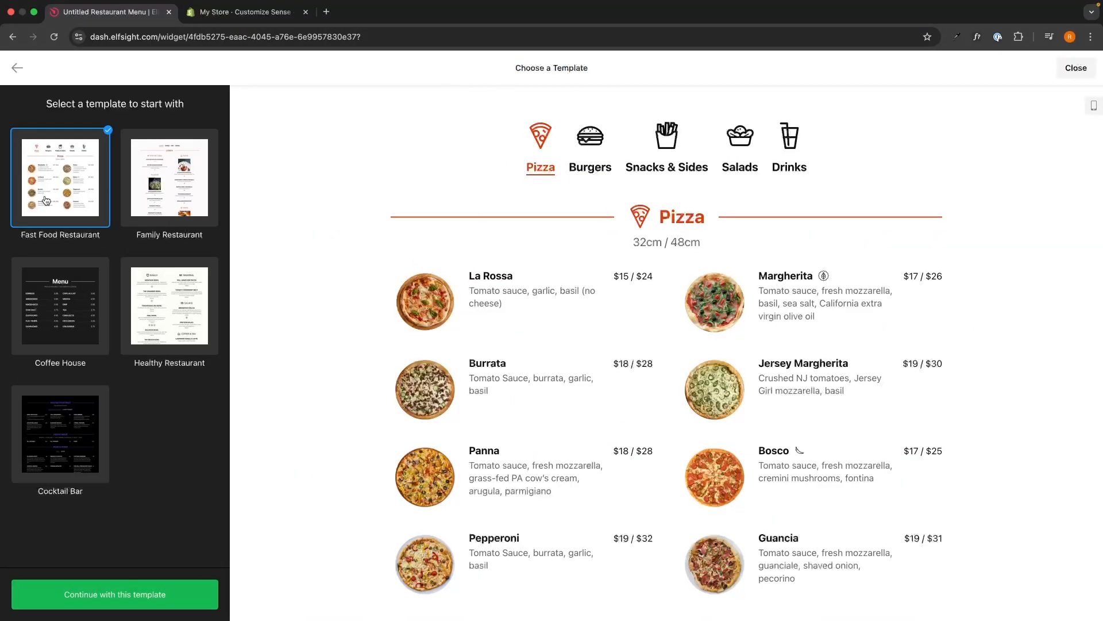
left_click(75, 345)
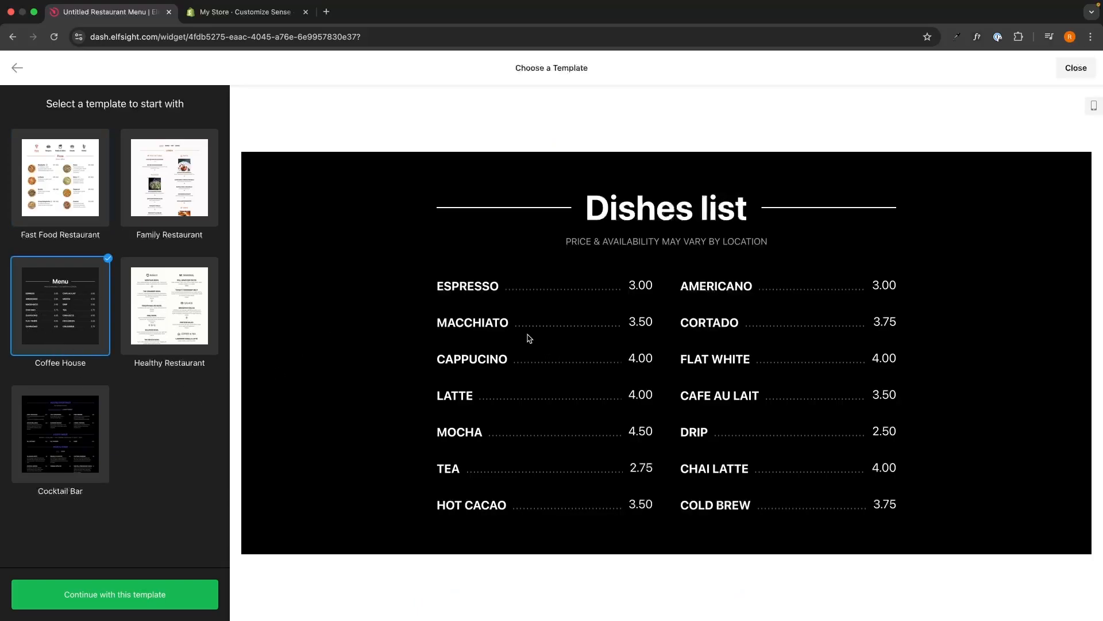
left_click(178, 332)
scroll(467, 350, "down", 5)
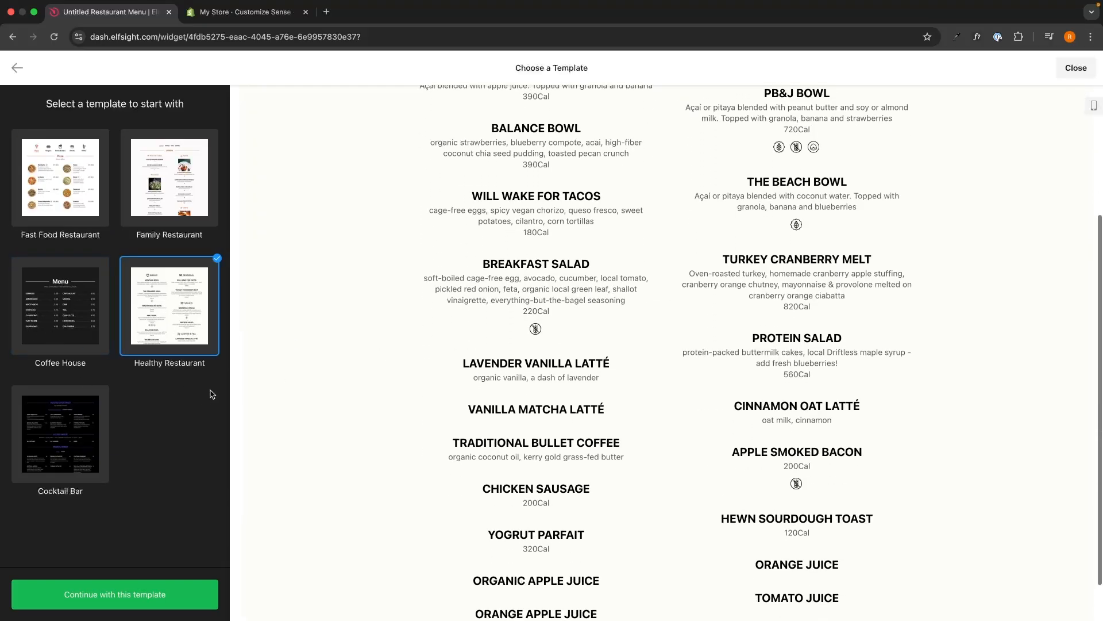
left_click(58, 435)
left_click(175, 215)
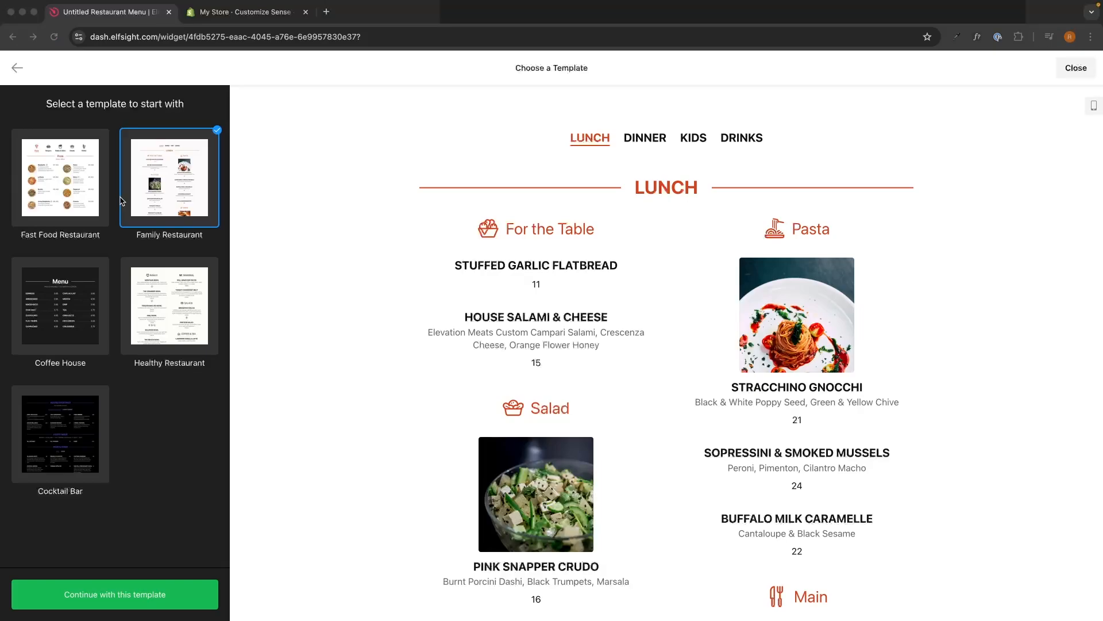
left_click(90, 201)
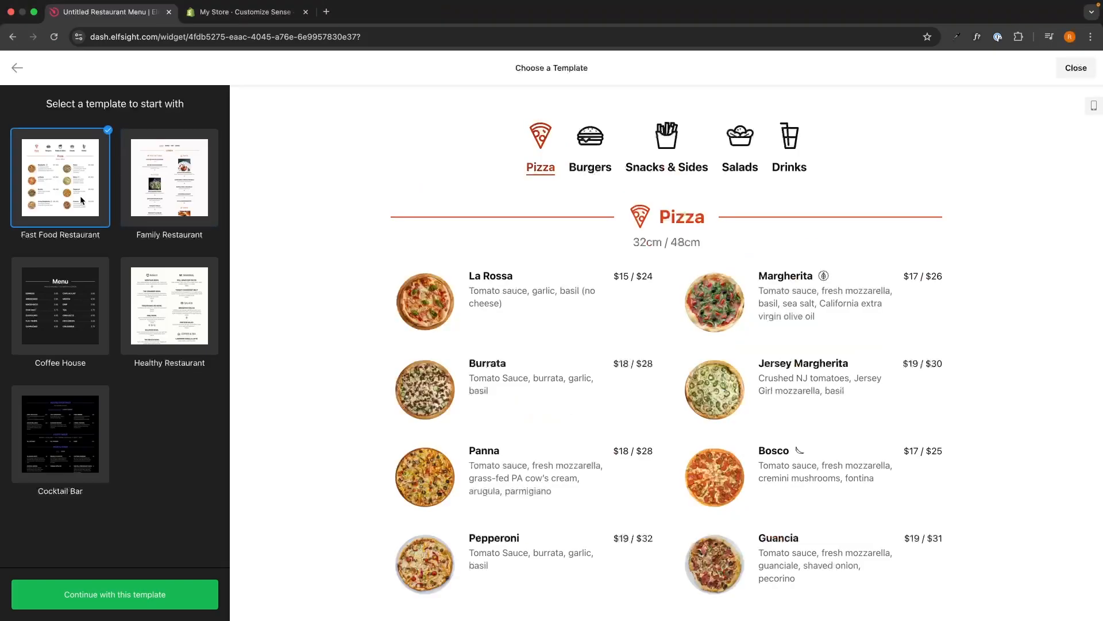
left_click(144, 598)
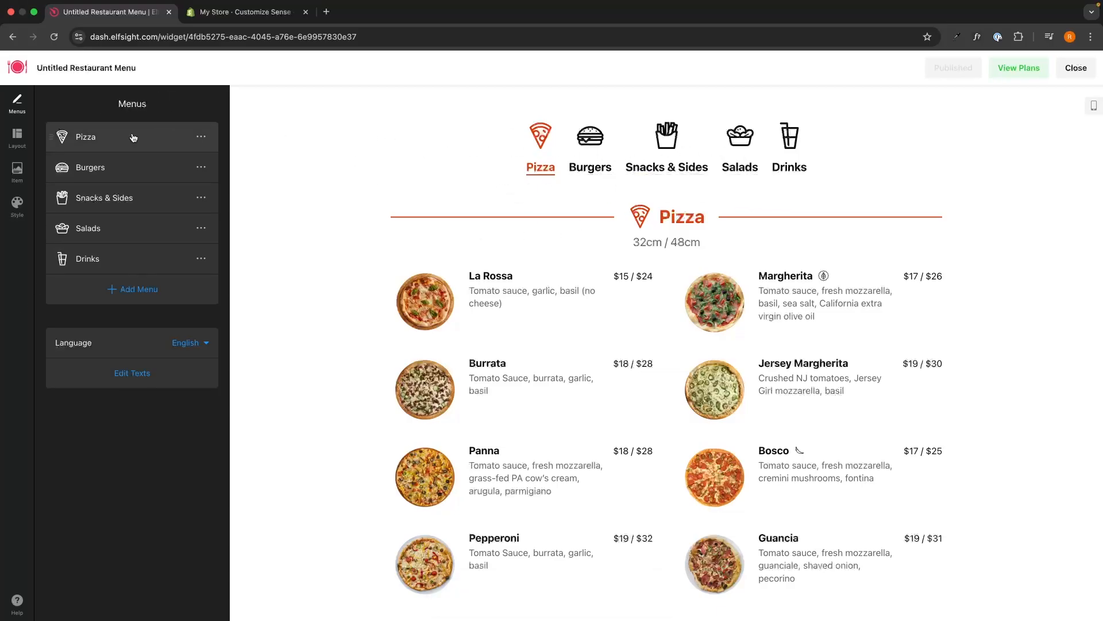
Open the Pizza menu and review the La Rossa item's name, caption and price
left_click(169, 139)
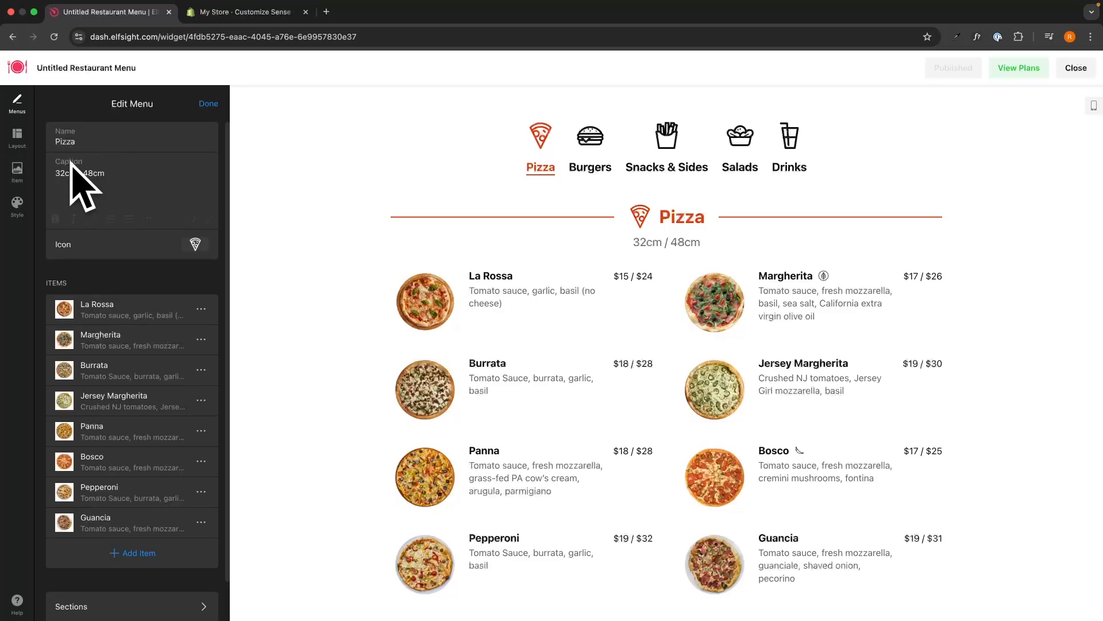
double_click(74, 144)
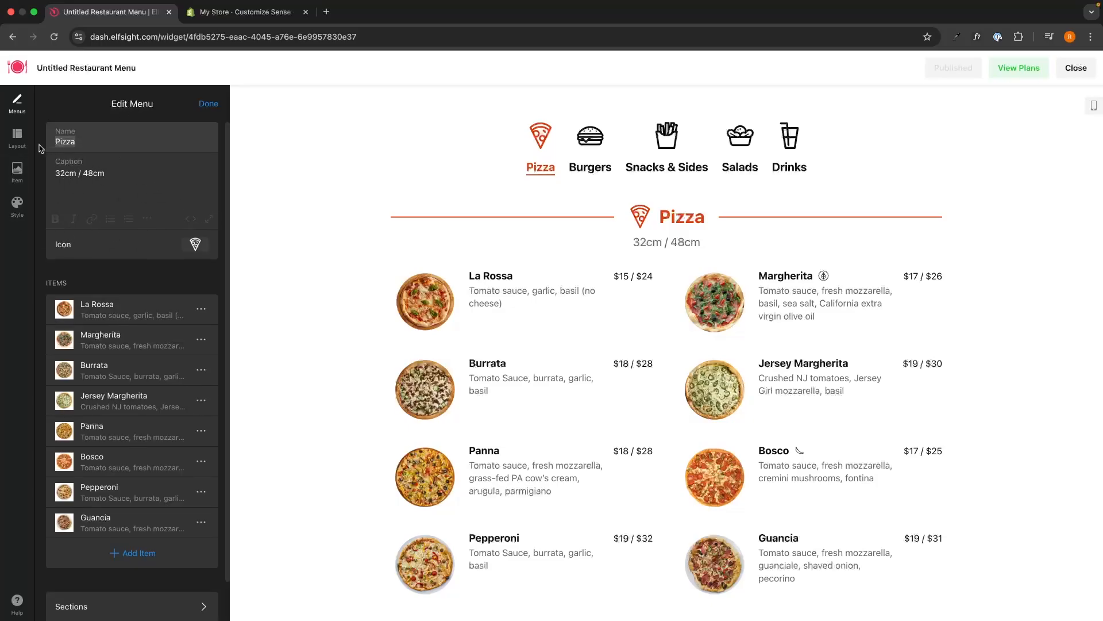
left_click(98, 145)
scroll(195, 247, "down", 2)
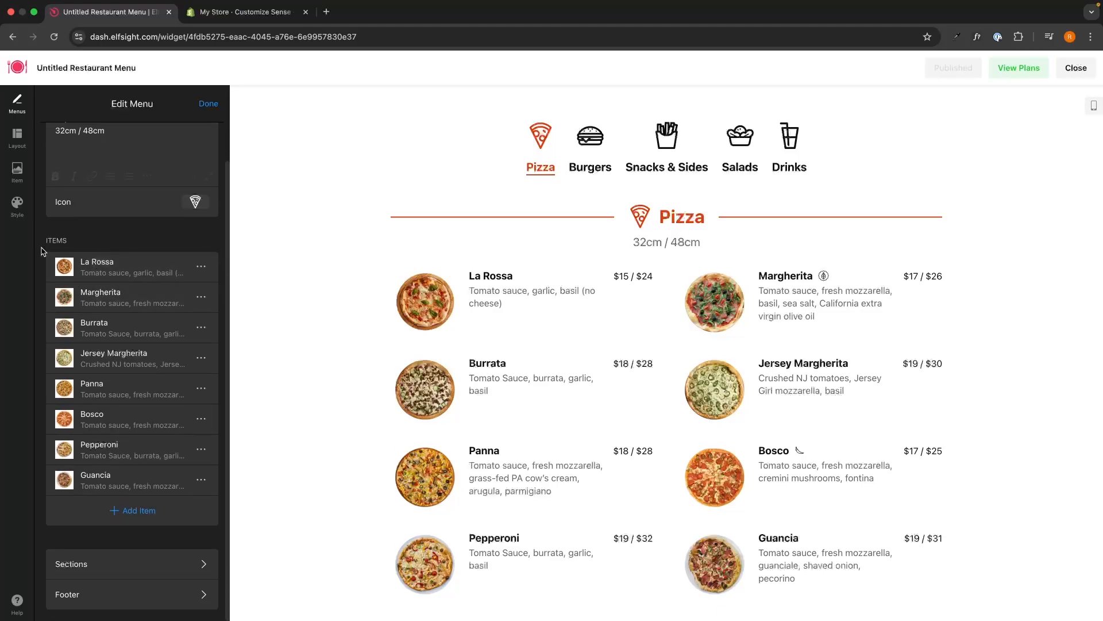
left_click(140, 273)
left_click_drag(102, 142, 39, 149)
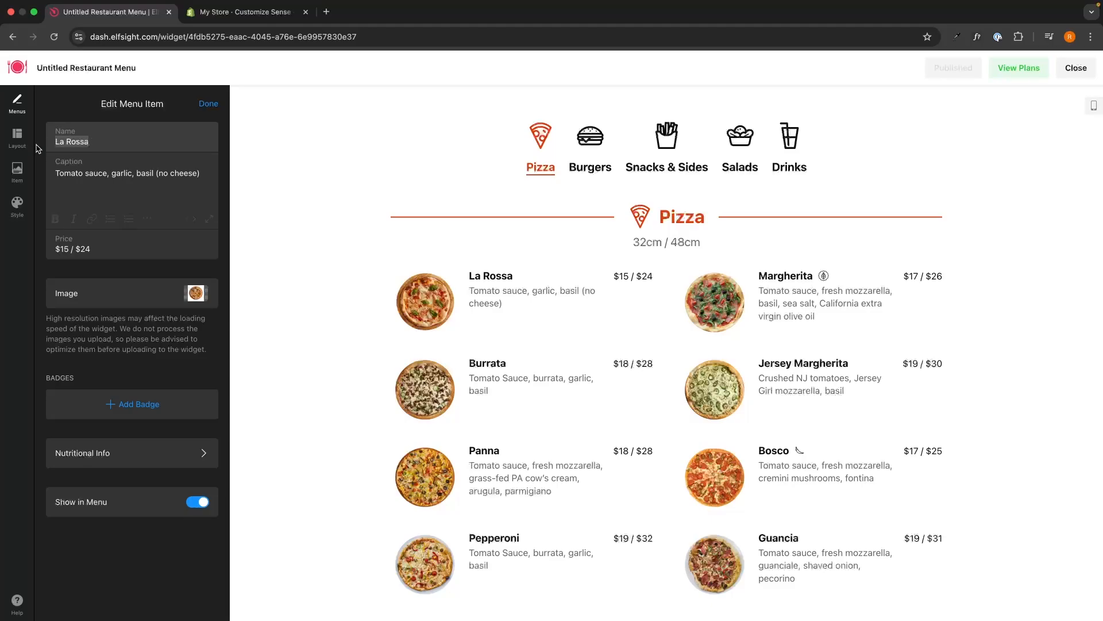
left_click(107, 186)
left_click(95, 243)
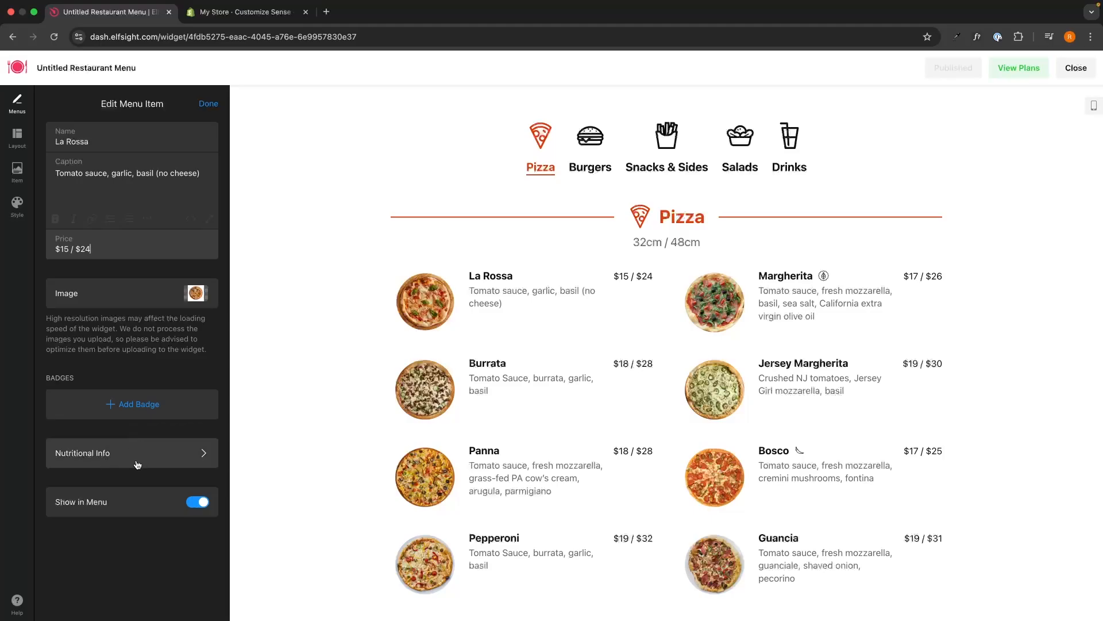
left_click(208, 104)
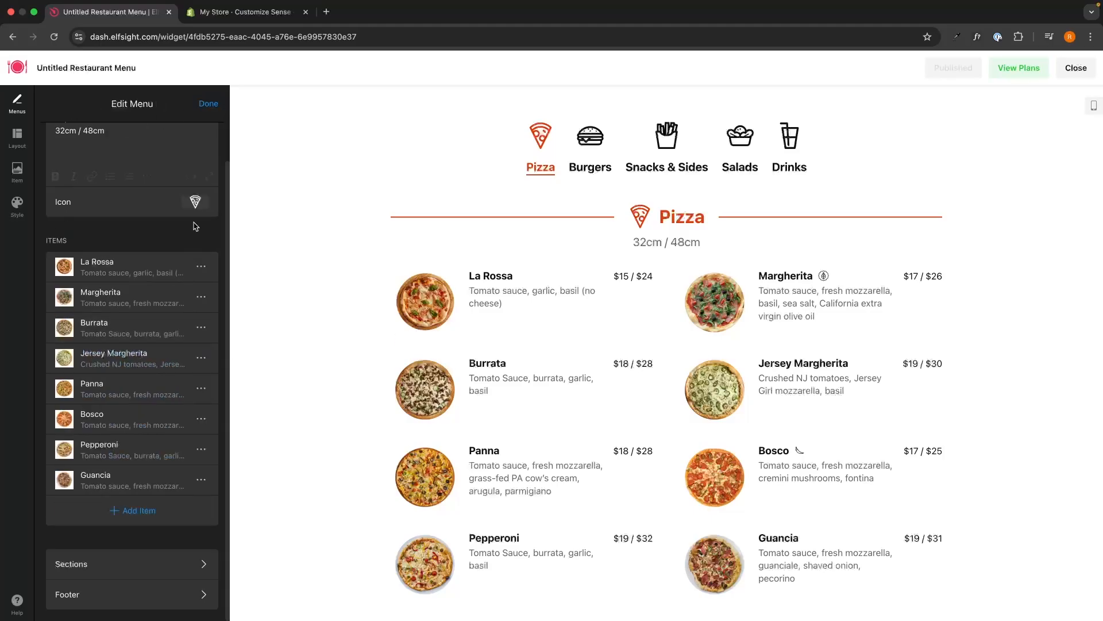
Add a new blank item to the Pizza menu, then open the Burgers menu
left_click(201, 266)
left_click(153, 505)
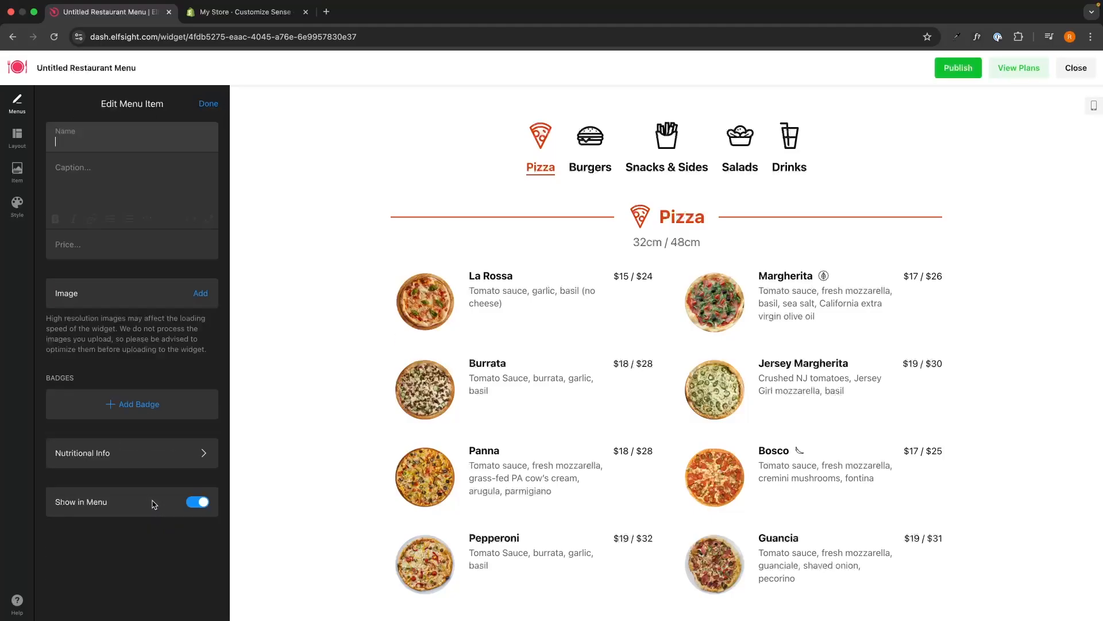
left_click(200, 103)
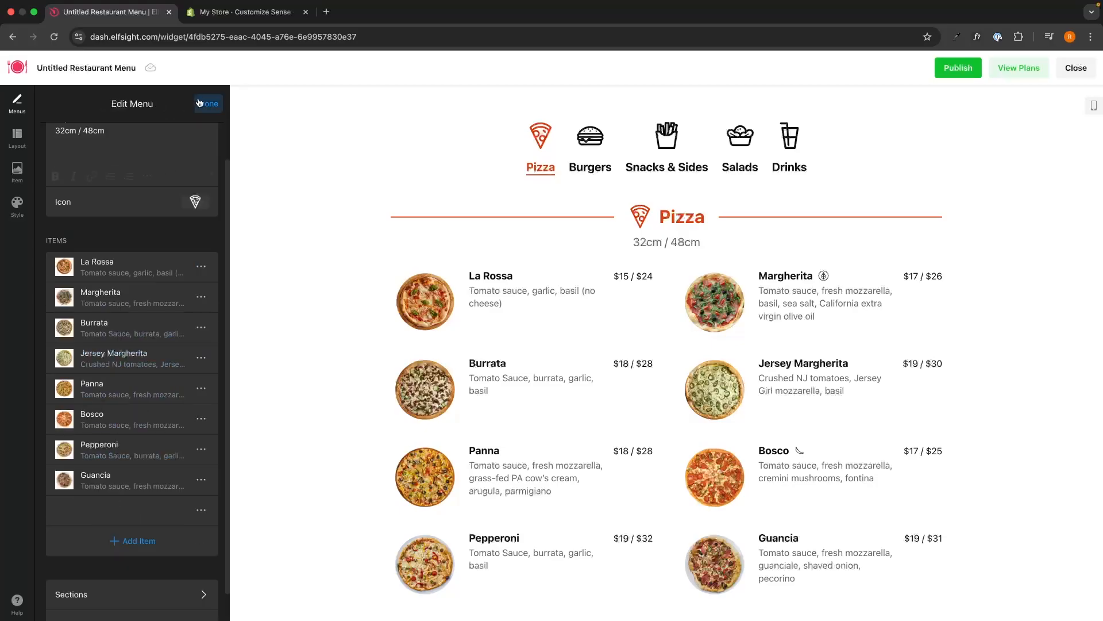
left_click(213, 106)
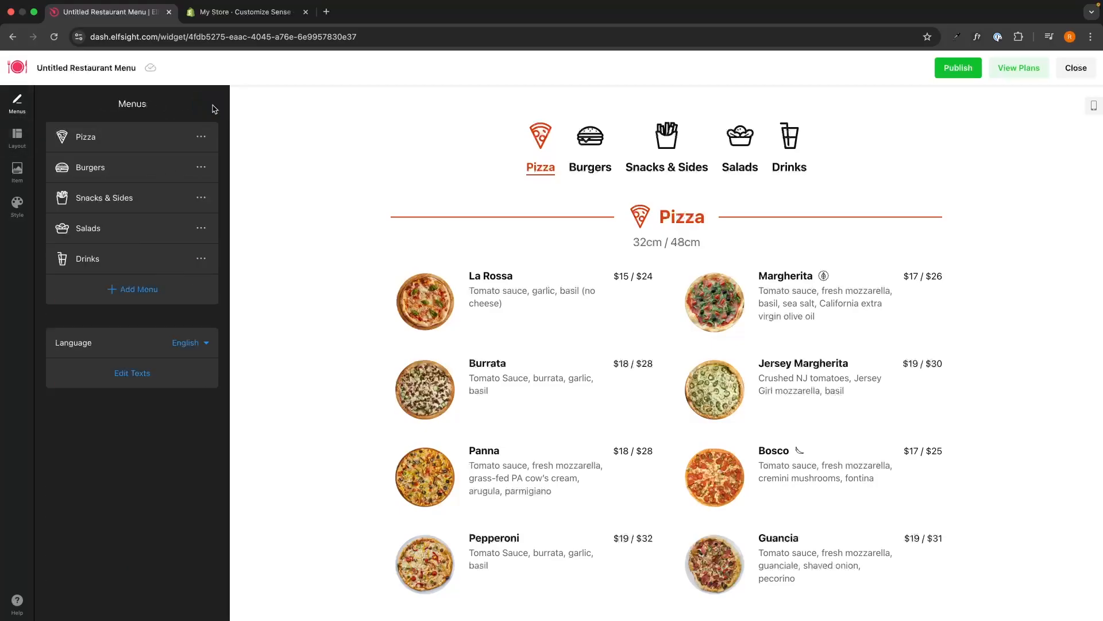
left_click(92, 167)
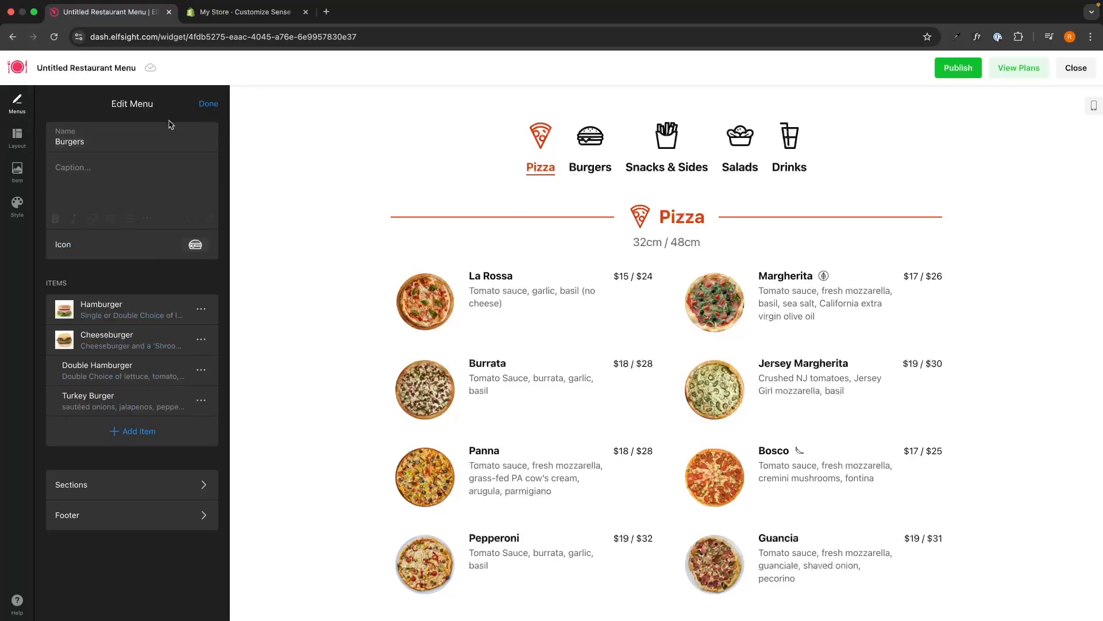
Delete the Burgers menu from the widget
left_click(208, 103)
left_click(207, 164)
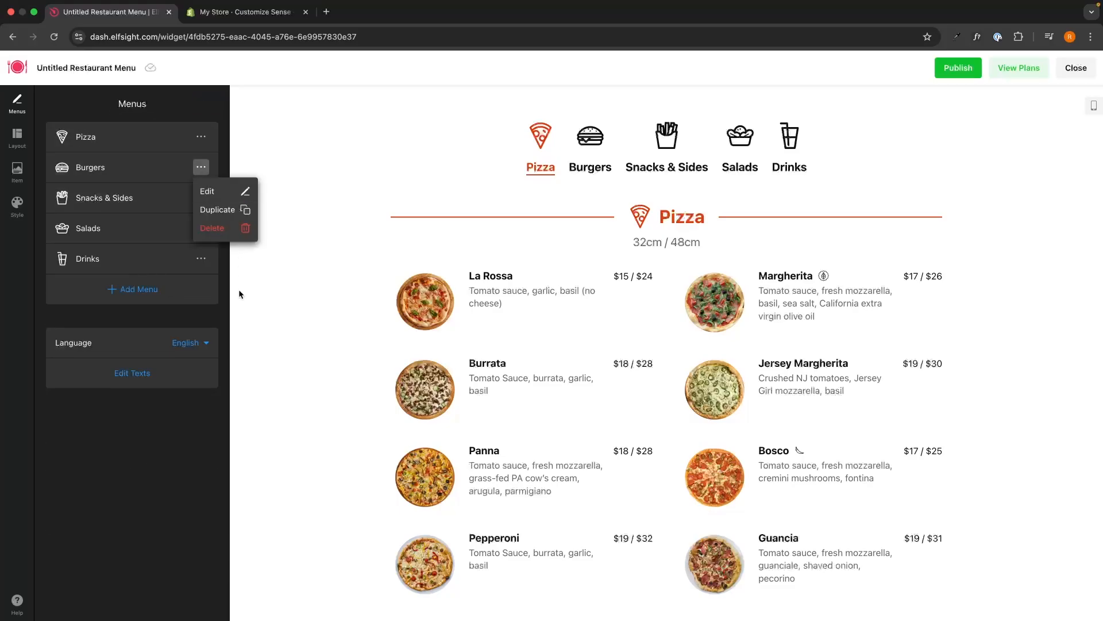
left_click(223, 233)
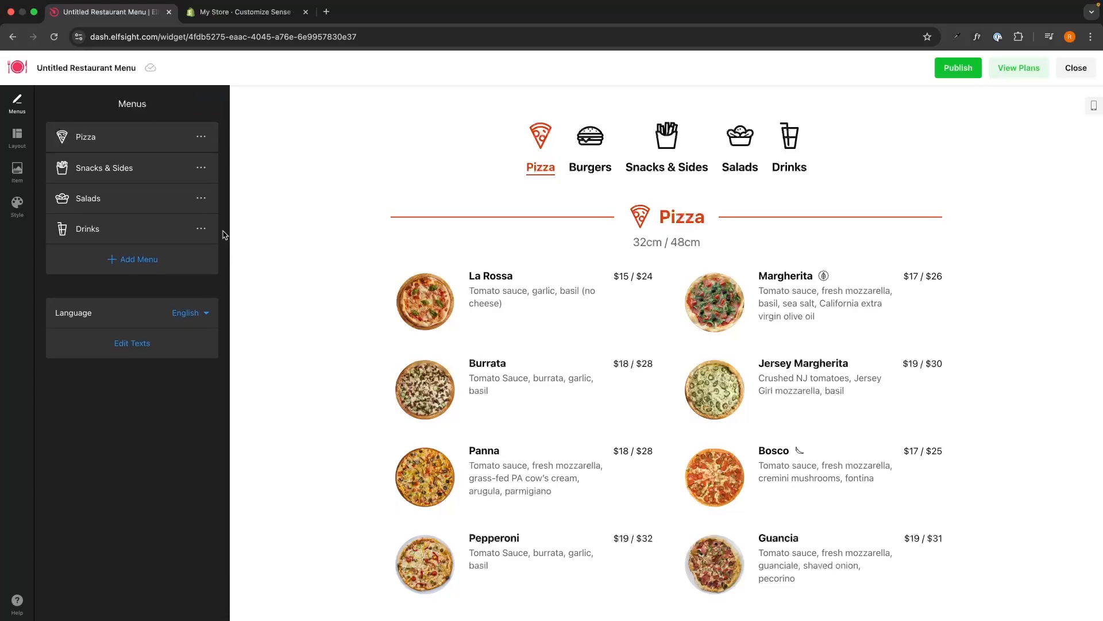
Add a temporary New Menu, delete it again, and show the Layout settings
left_click(122, 260)
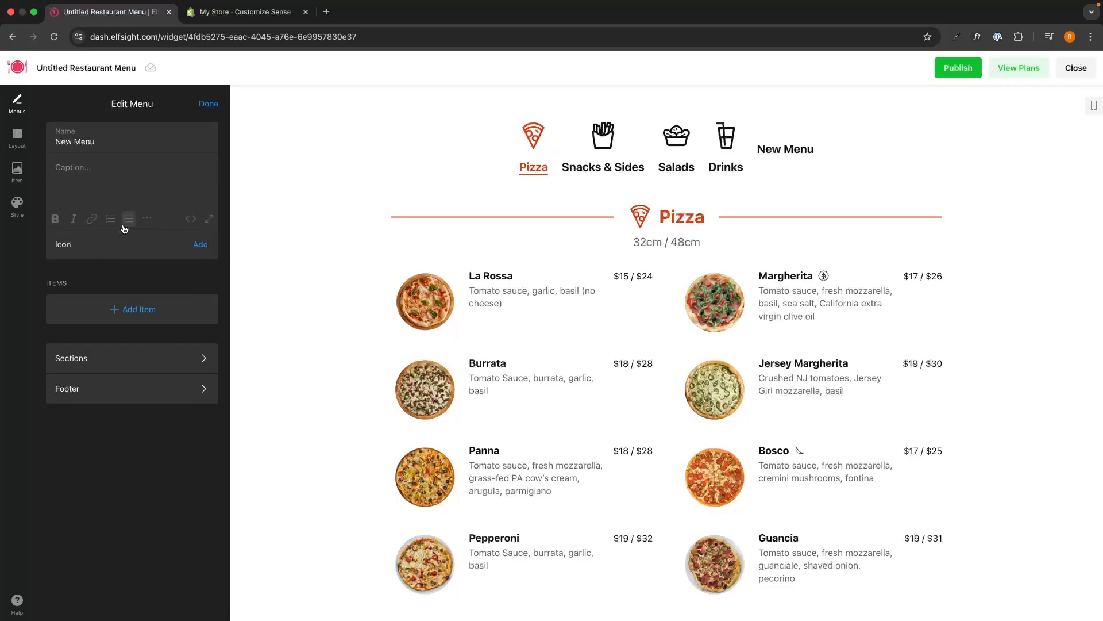
left_click(211, 104)
left_click(192, 266)
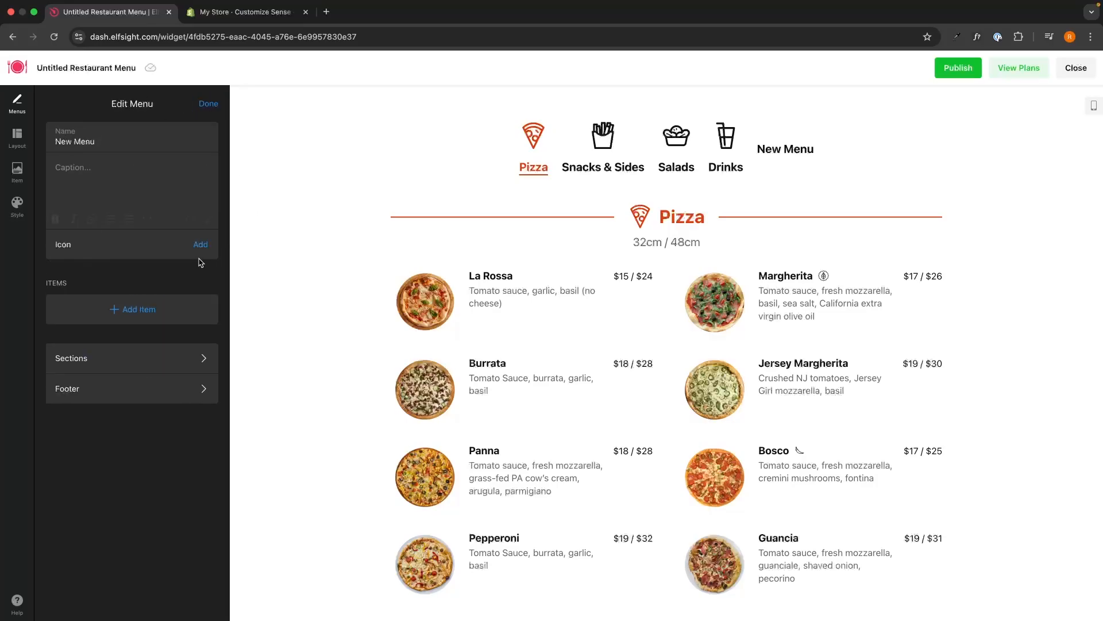
left_click(211, 103)
left_click(201, 258)
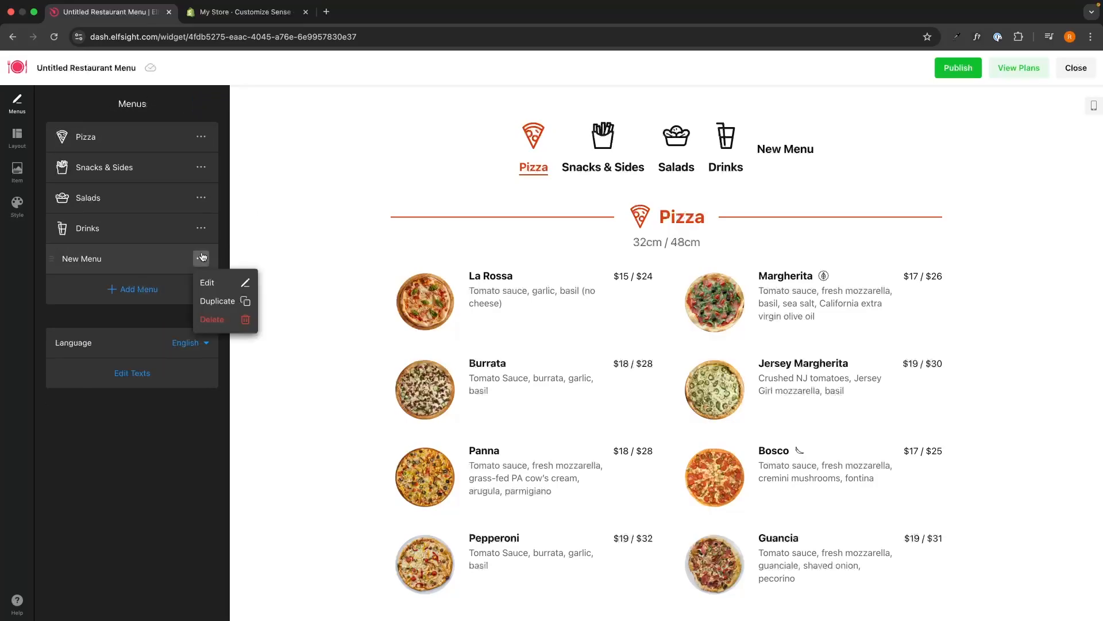
left_click(217, 320)
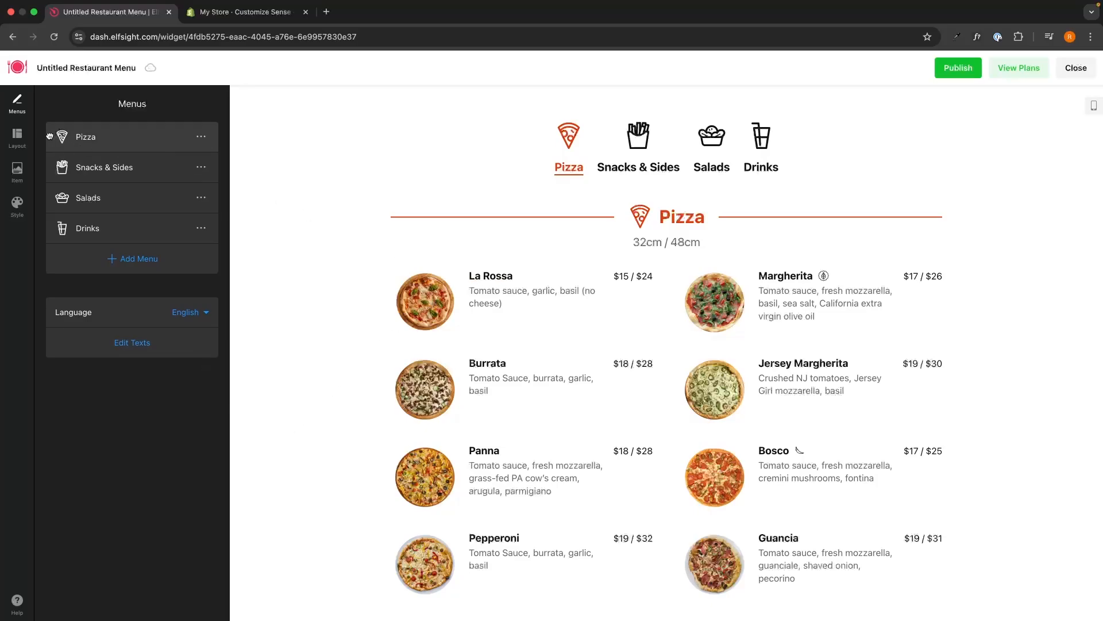
left_click(17, 137)
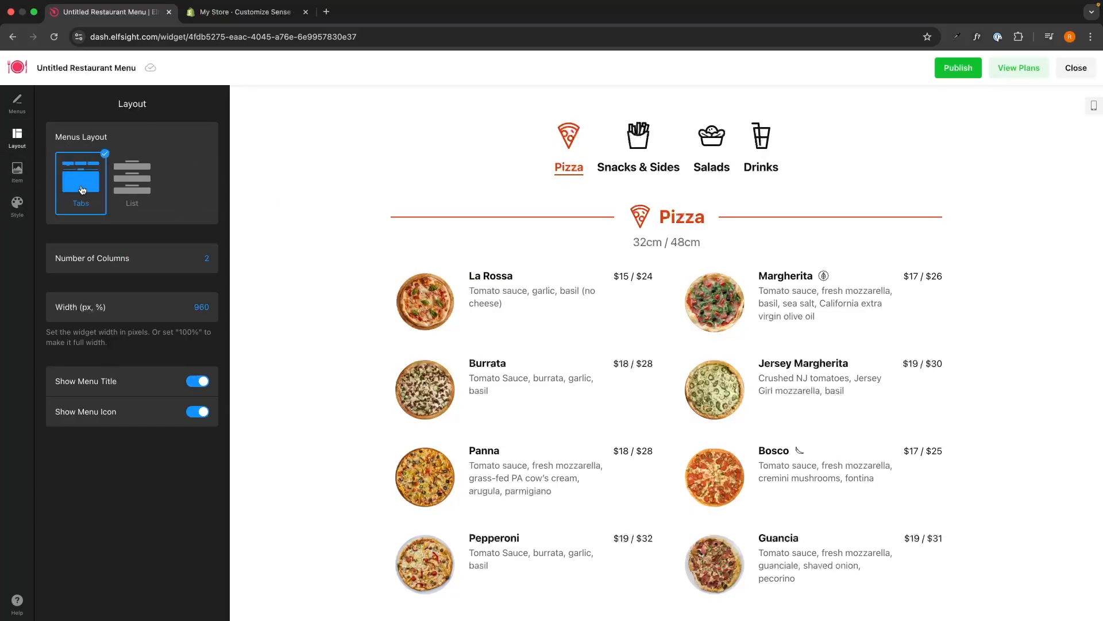
Preview the List menus layout, then switch back to Tabs
left_click(638, 160)
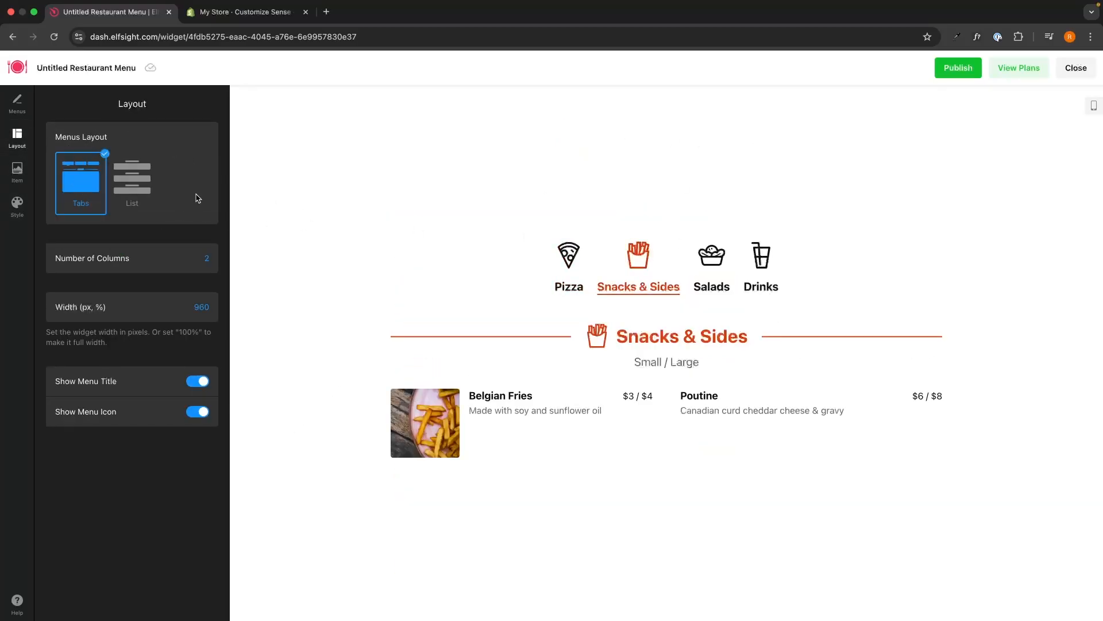
left_click(146, 170)
scroll(677, 264, "down", 5)
scroll(678, 268, "down", 3)
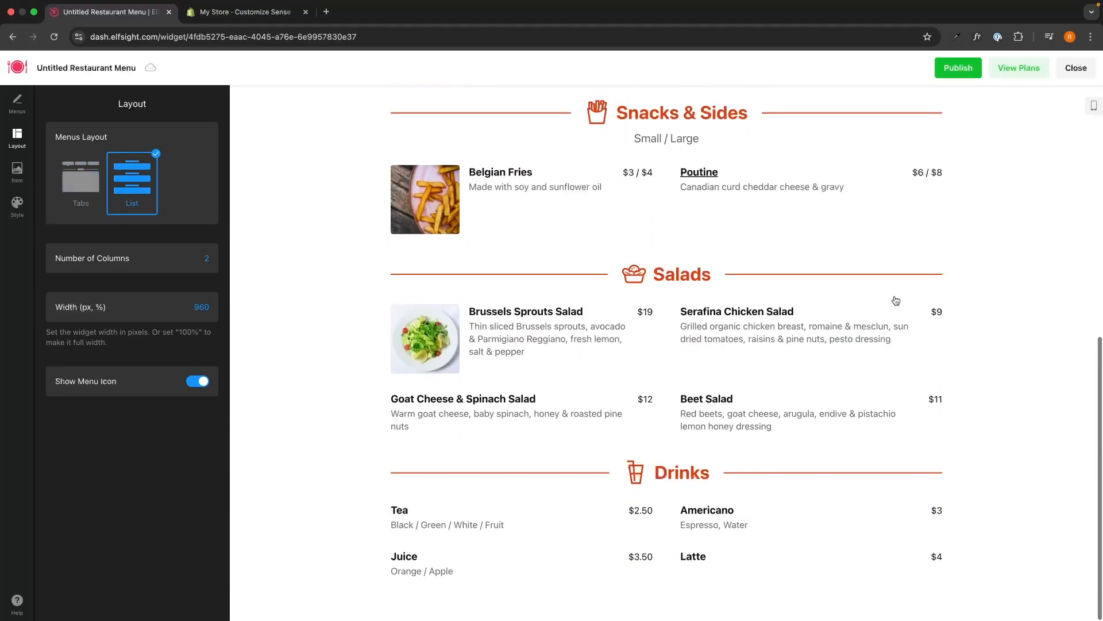
scroll(917, 299, "up", 8)
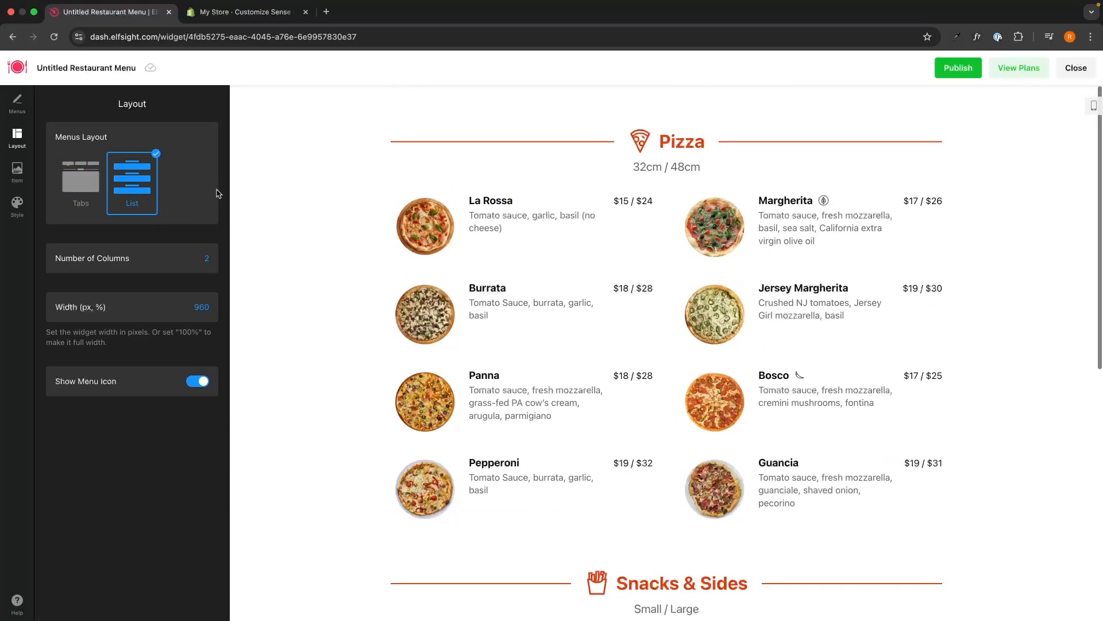
left_click(81, 179)
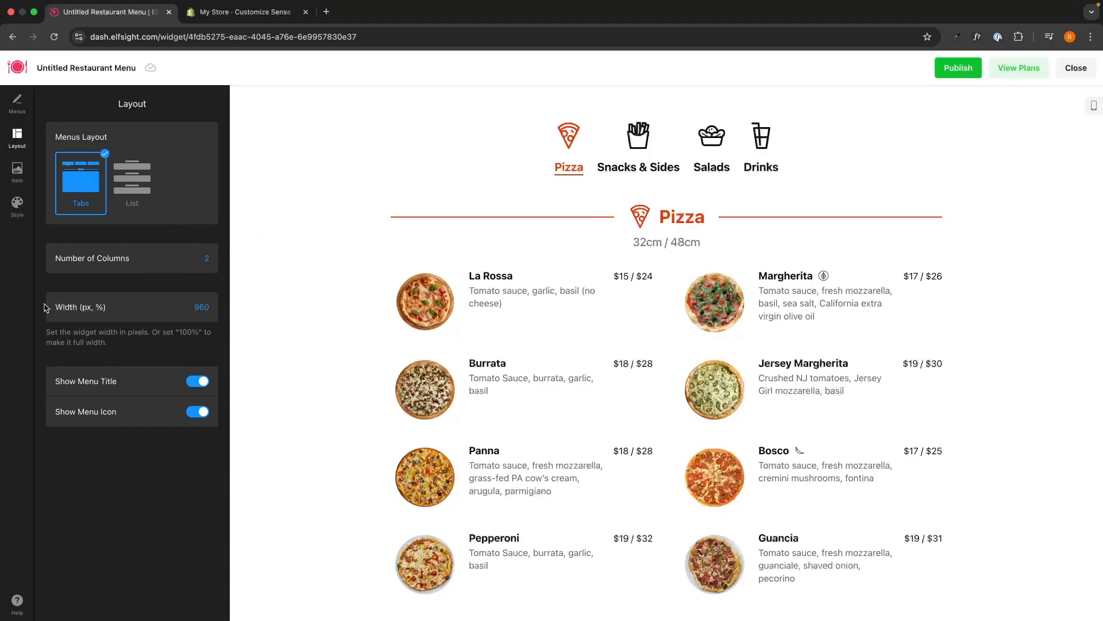
Leave the width at 960 and keep Show Menu Title and Show Menu Icon enabled
left_click_drag(48, 308, 129, 311)
left_click(129, 309)
left_click(161, 328)
left_click(200, 382)
left_click(200, 382)
left_click(202, 418)
left_click(202, 419)
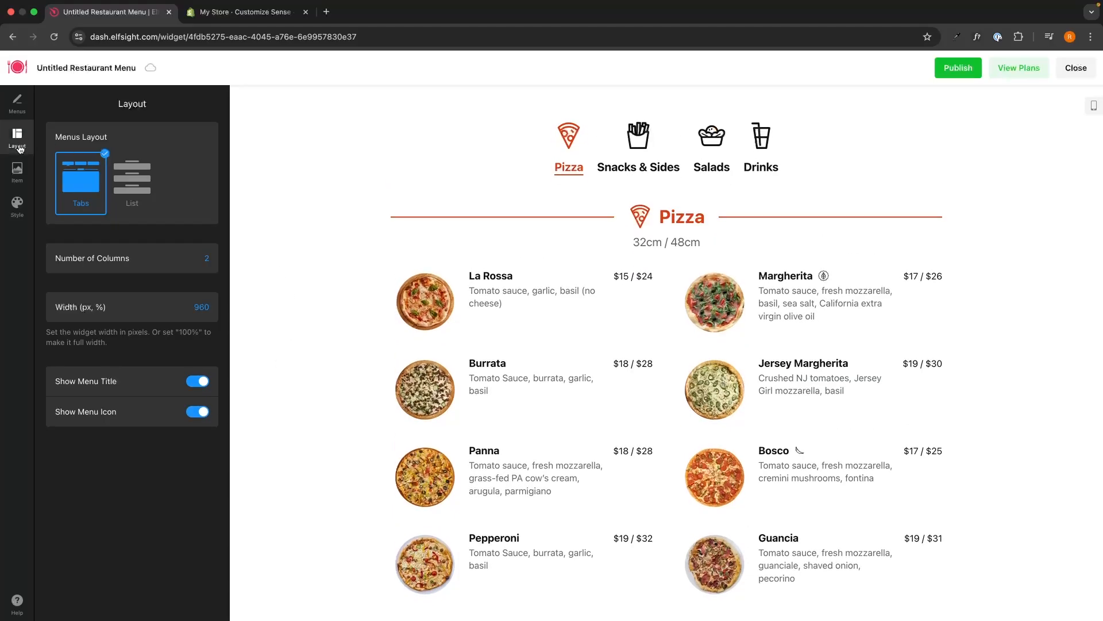
left_click(17, 172)
Choose the third item layout, image above text, keeping image, description and price shown
left_click(81, 177)
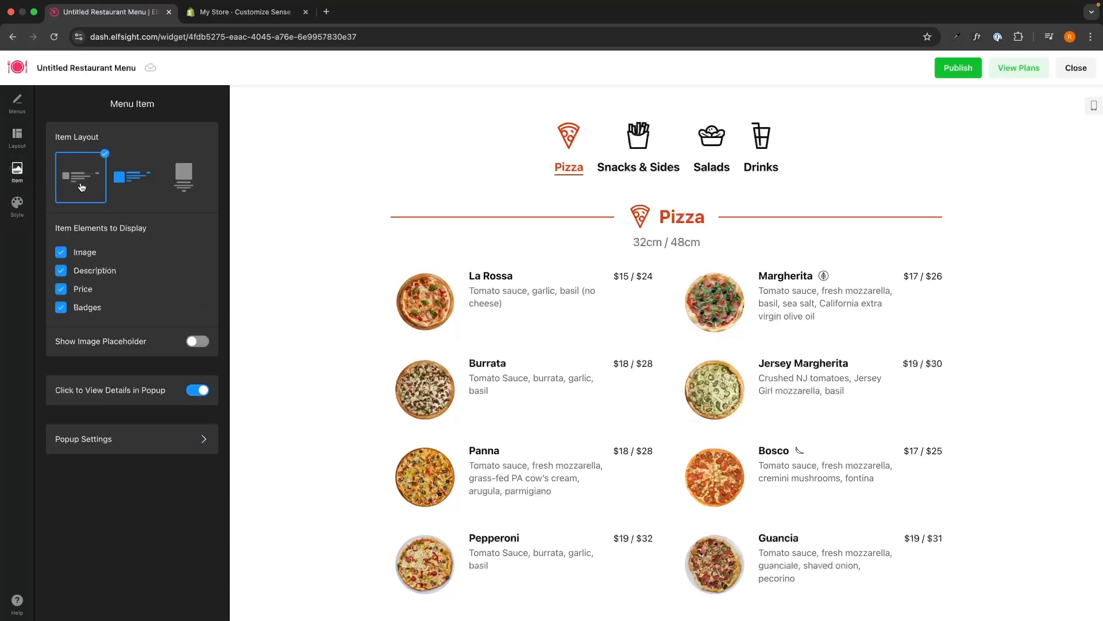
left_click(133, 178)
left_click(173, 178)
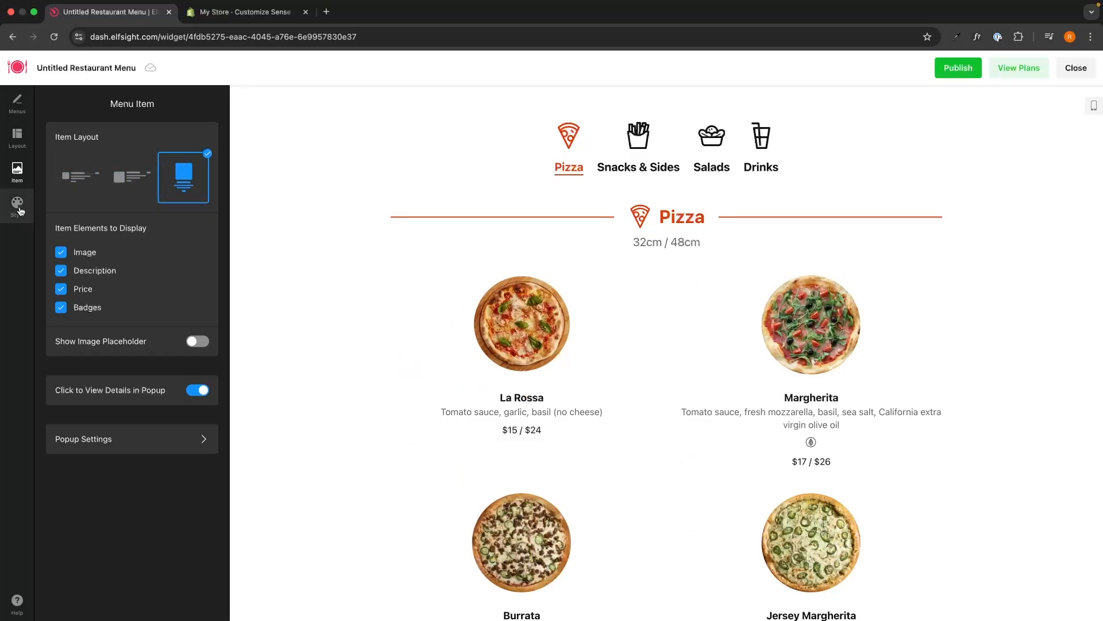
left_click(80, 253)
left_click(81, 254)
left_click(83, 270)
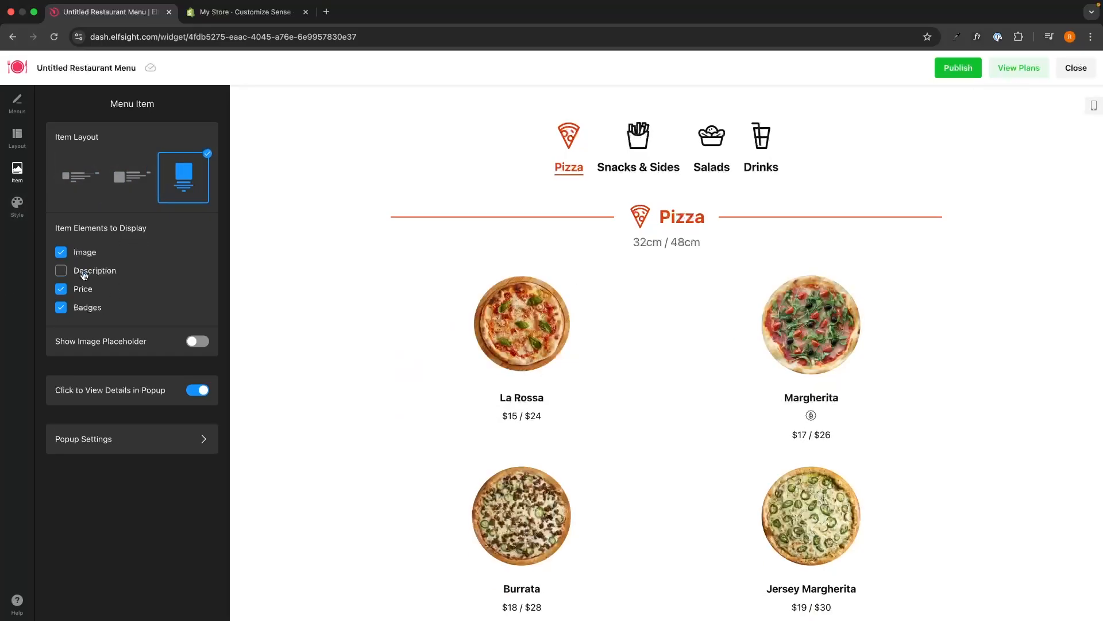
left_click(84, 270)
left_click(83, 288)
left_click(84, 292)
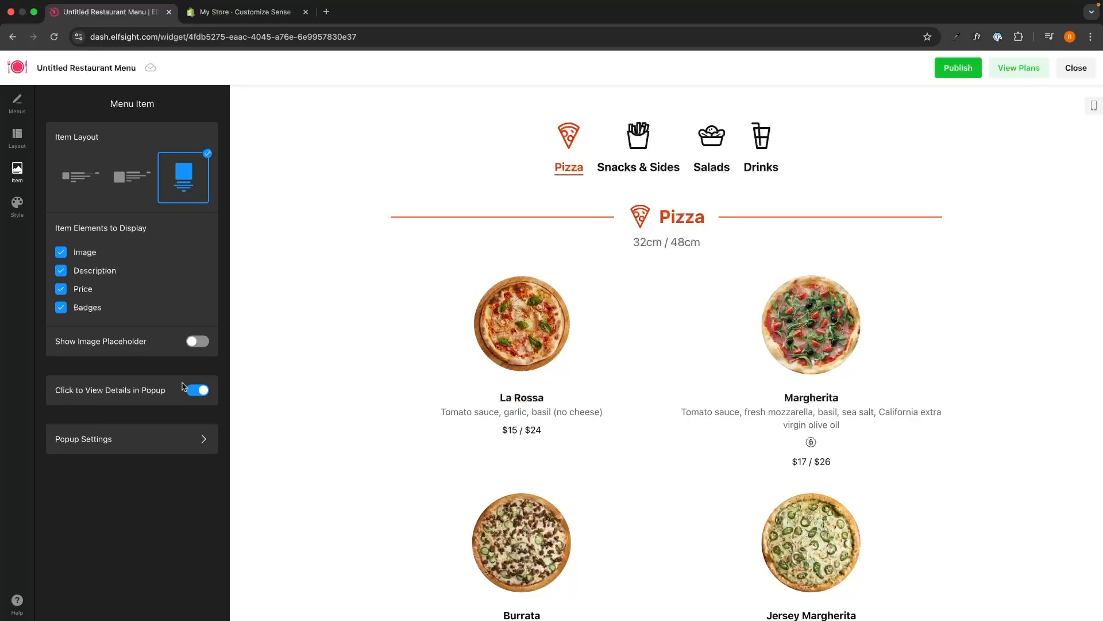
Preview the La Rossa details popup and keep item detail popups enabled
left_click(509, 345)
scroll(730, 430, "down", 1)
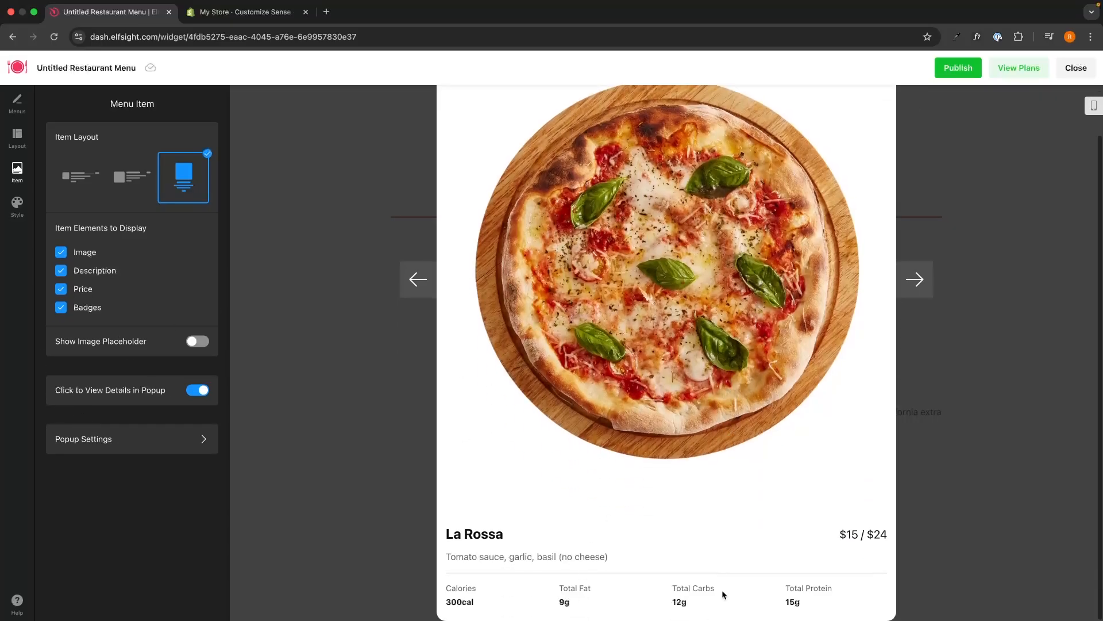
left_click(1055, 373)
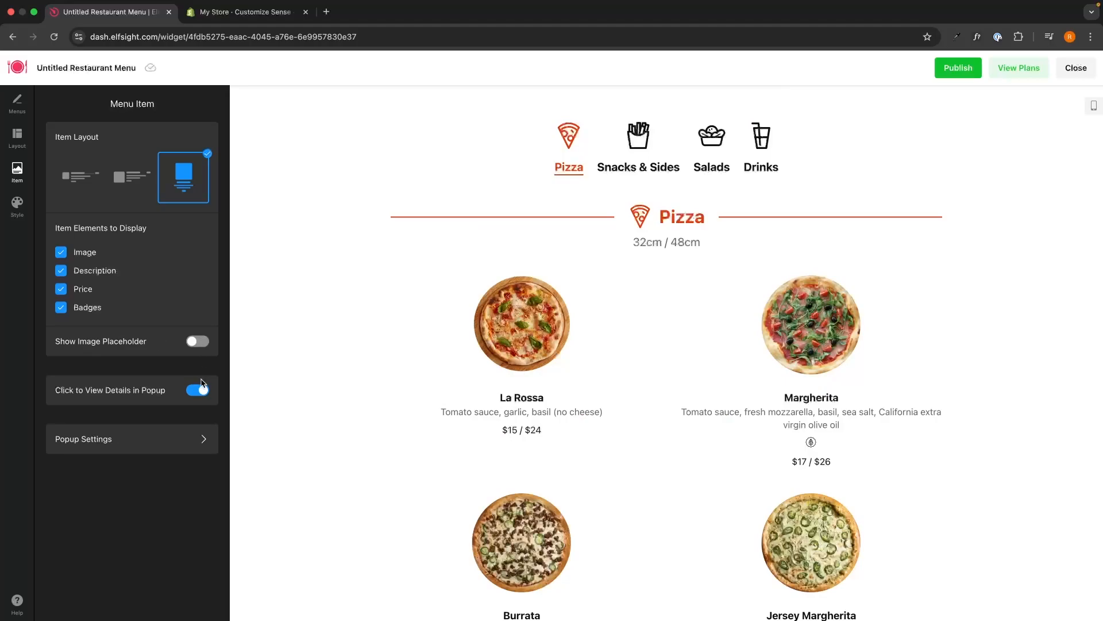
left_click(200, 388)
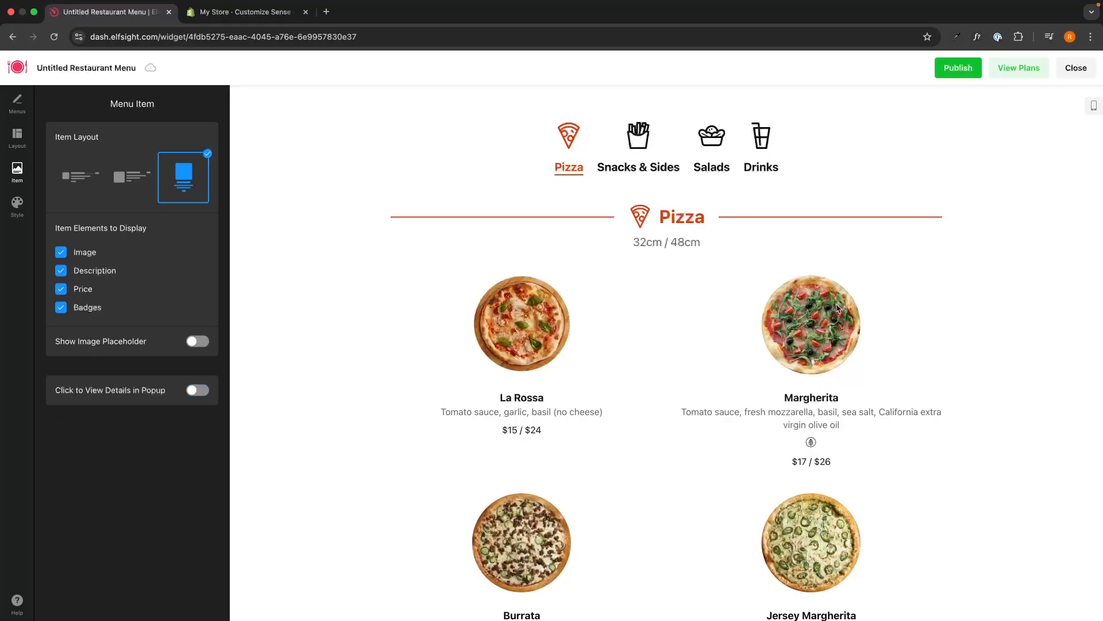
left_click(187, 391)
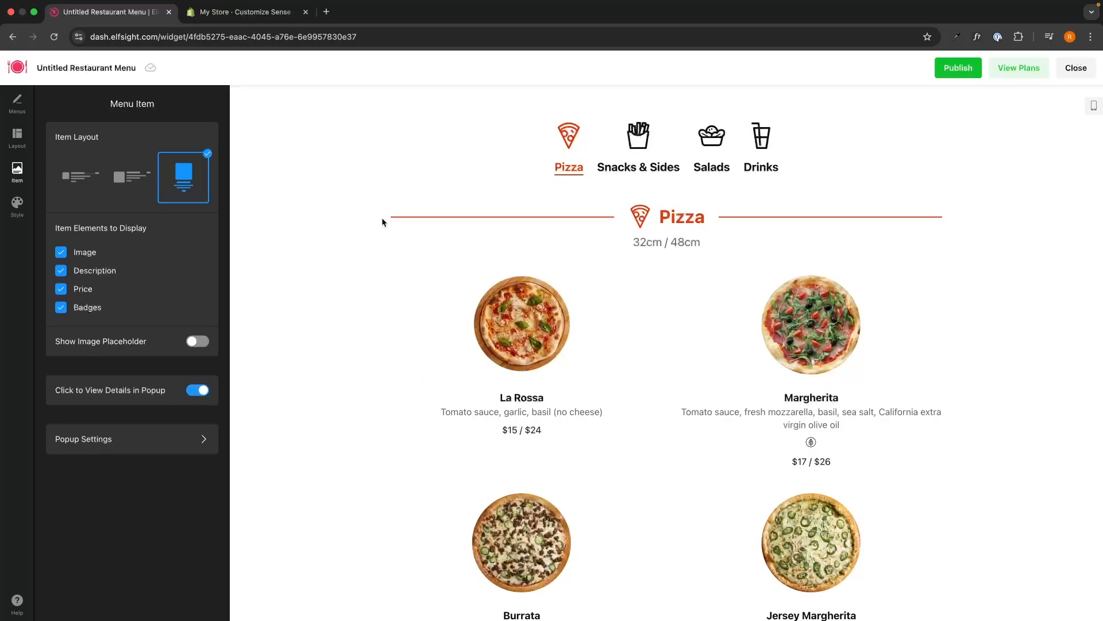
Set the widget's accent colour to green
left_click(17, 206)
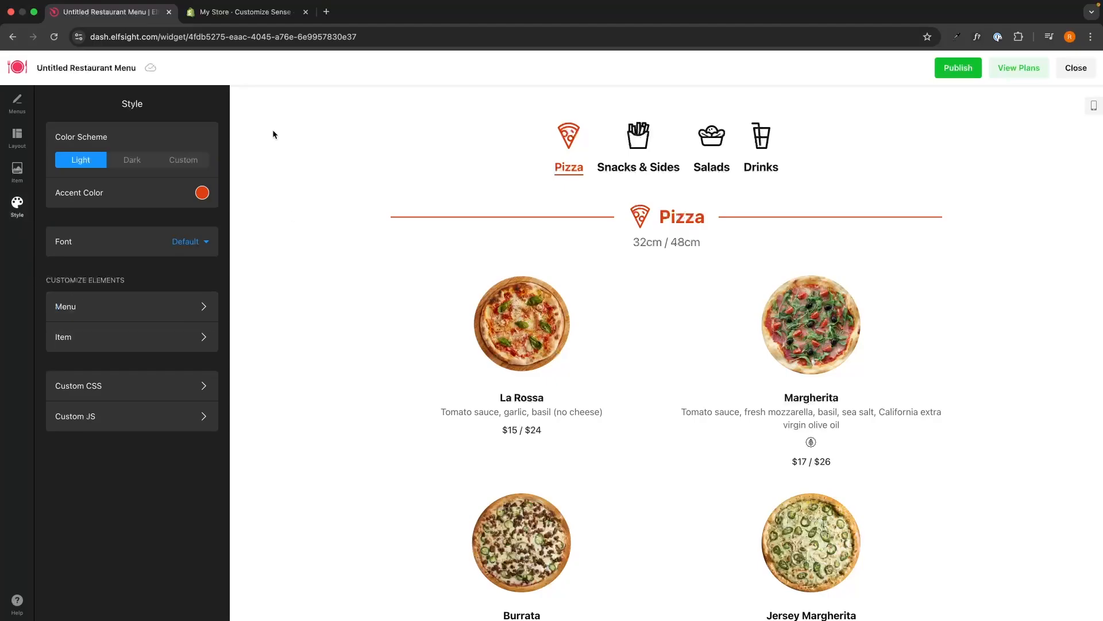
left_click(202, 194)
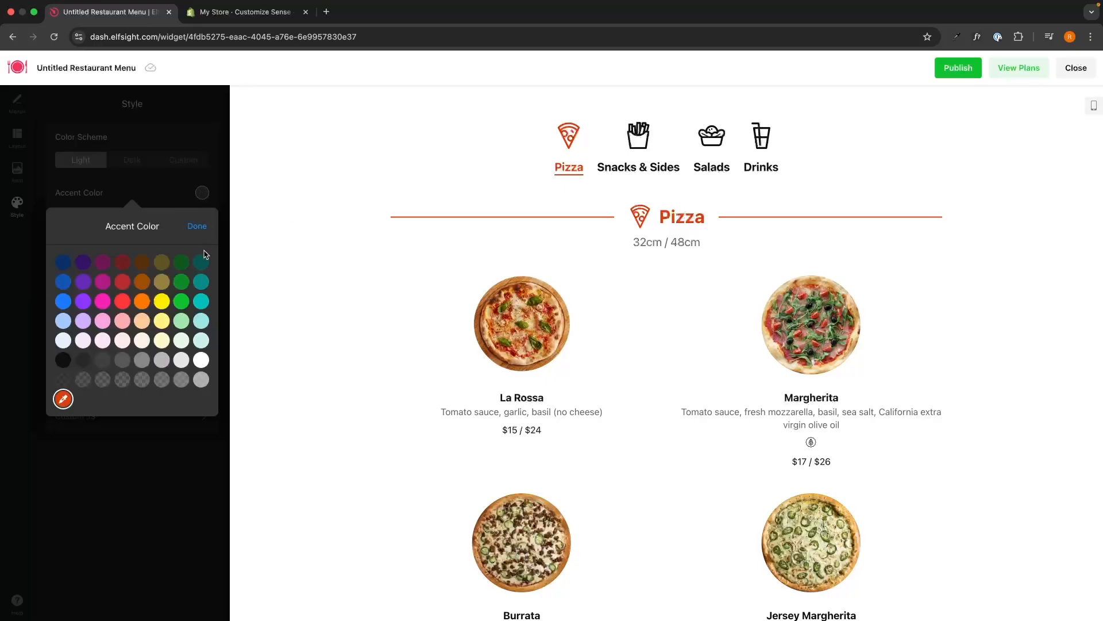
left_click(181, 301)
left_click(133, 143)
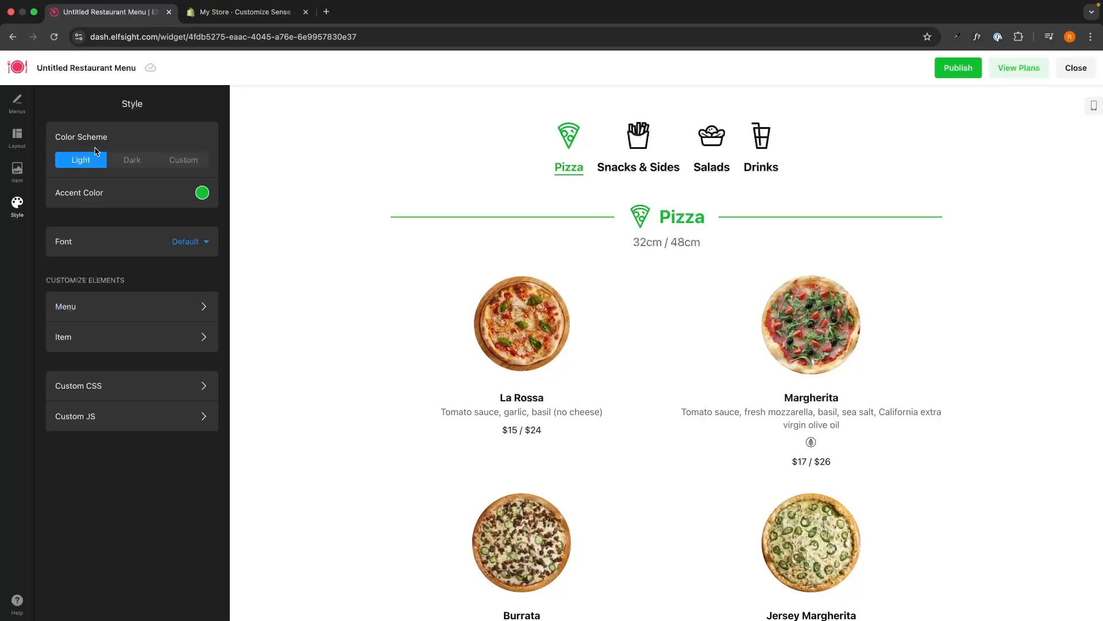
Try the Dark and Custom colour schemes, then settle on Light
left_click(128, 167)
left_click(99, 166)
left_click(130, 167)
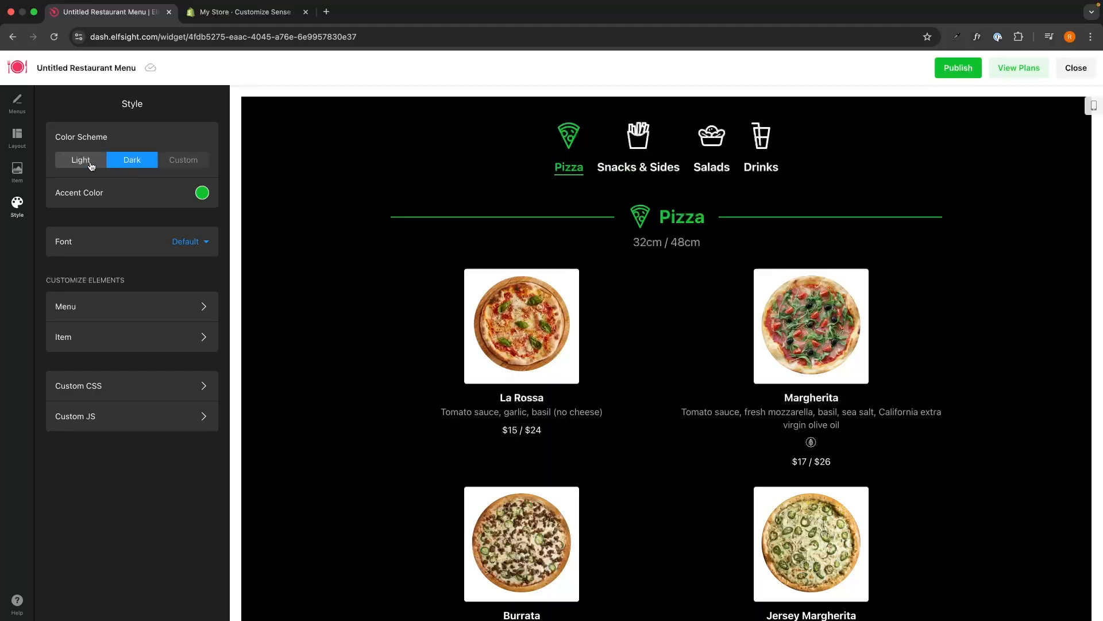
left_click(199, 169)
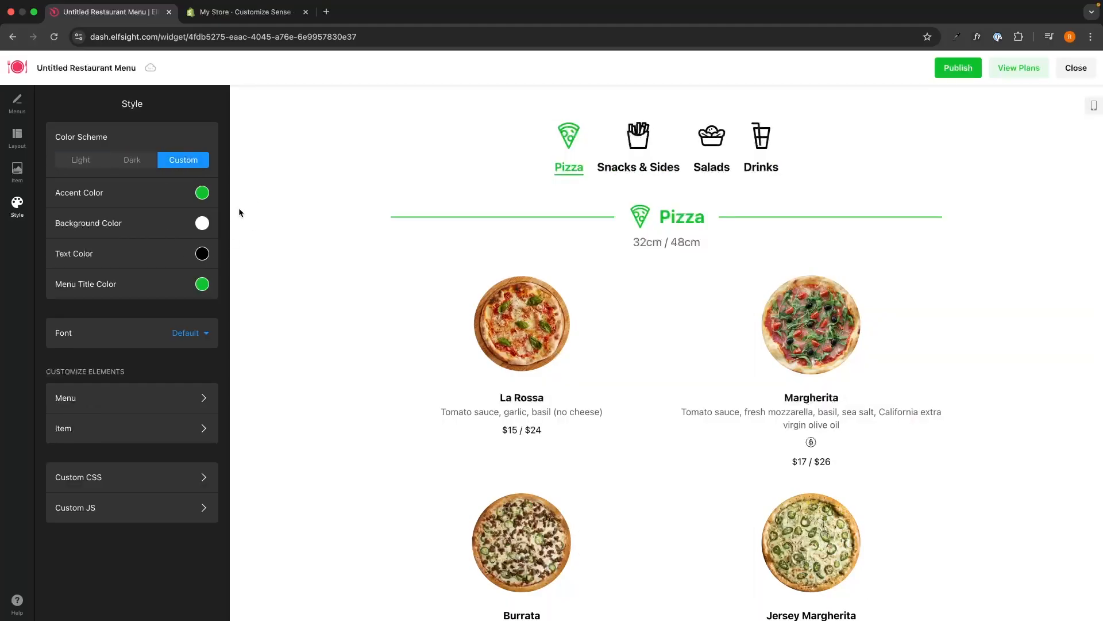
left_click(96, 161)
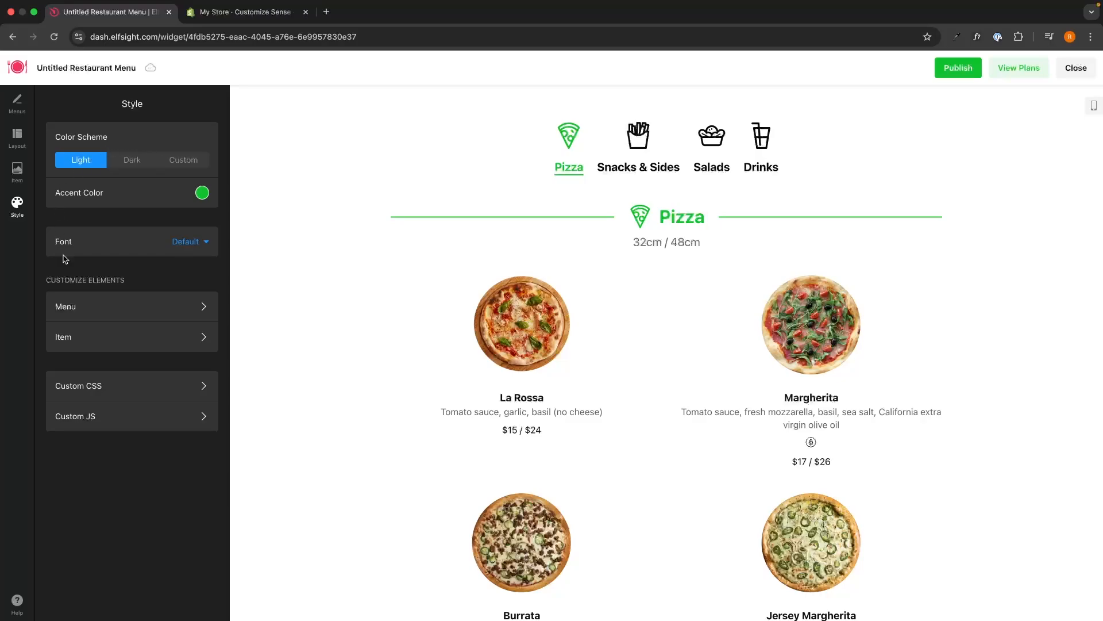
Check the Menu and Item font size settings, leaving the defaults
left_click(67, 306)
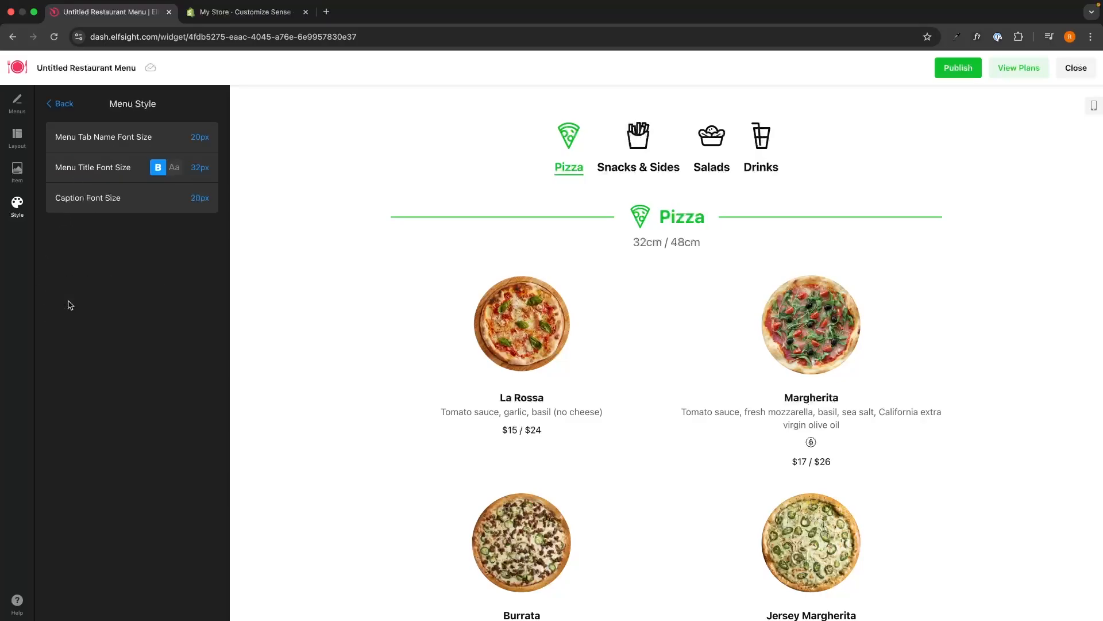
mouse_move(45, 136)
left_mouse_down()
mouse_move(154, 224)
mouse_move(58, 139)
left_mouse_up()
left_click(155, 225)
left_click(61, 104)
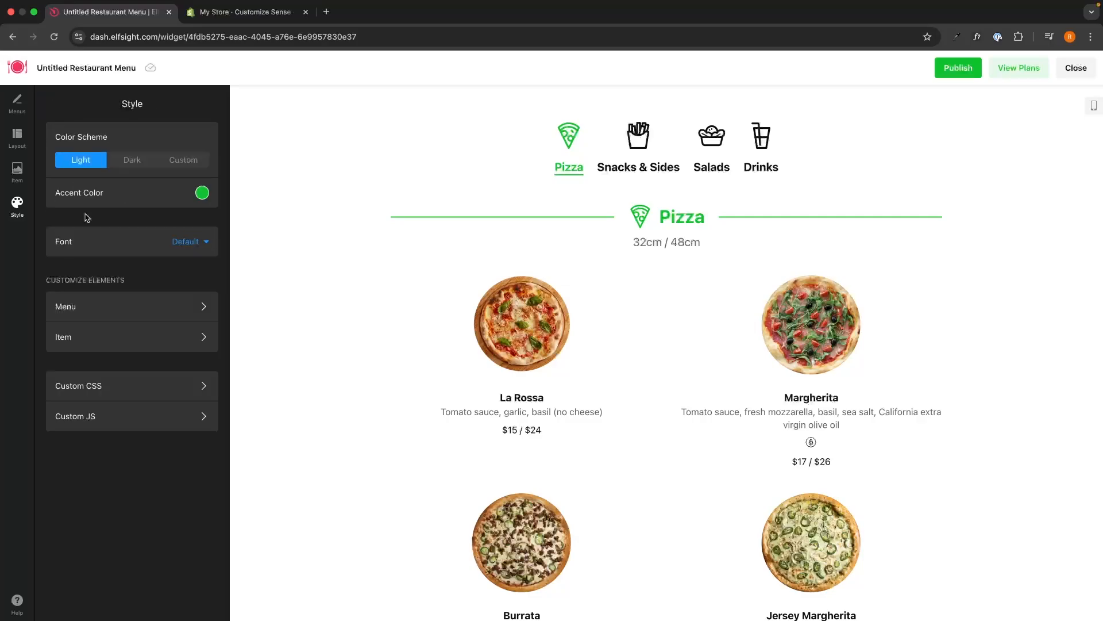
left_click(104, 331)
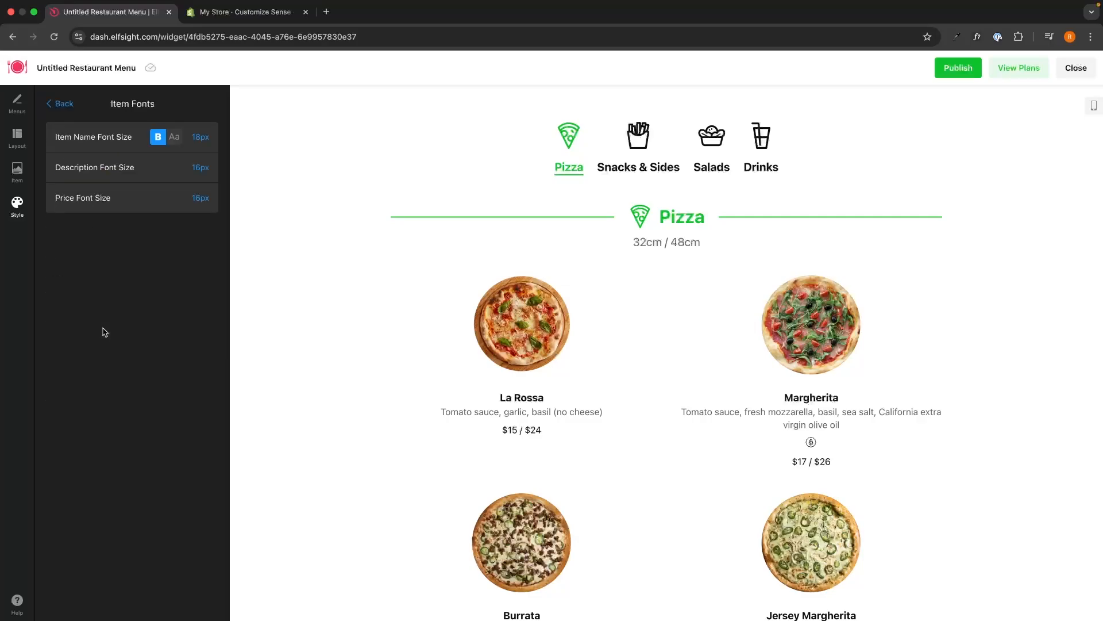
left_click(63, 106)
scroll(402, 488, "down", 1)
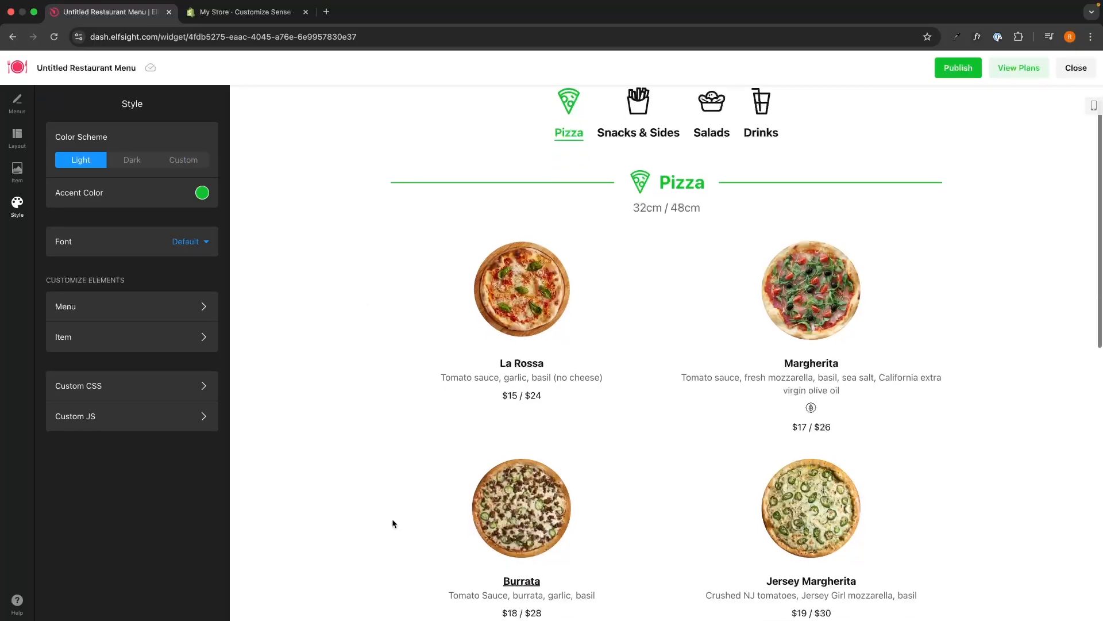
Publish the customised restaurant menu widget
left_click(958, 68)
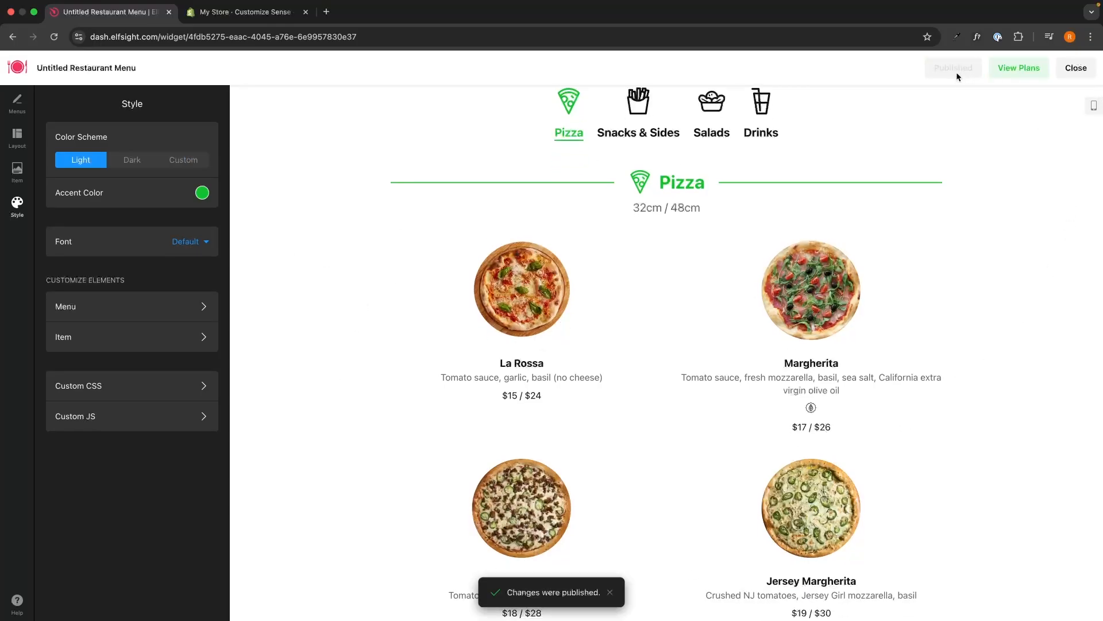
scroll(760, 168, "down", 1)
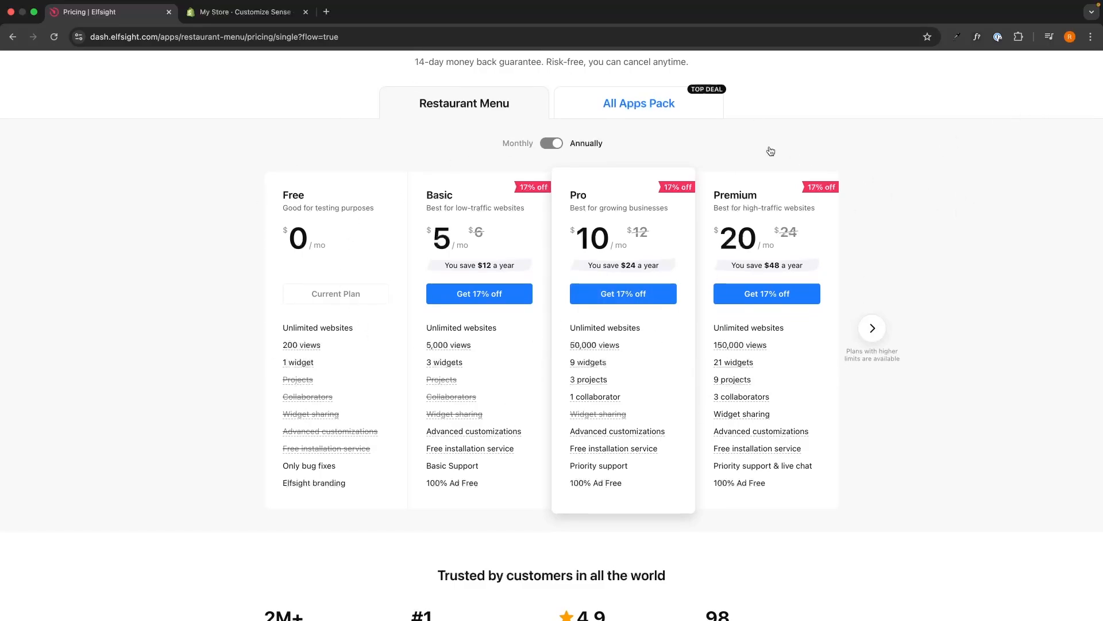
scroll(770, 151, "up", 1)
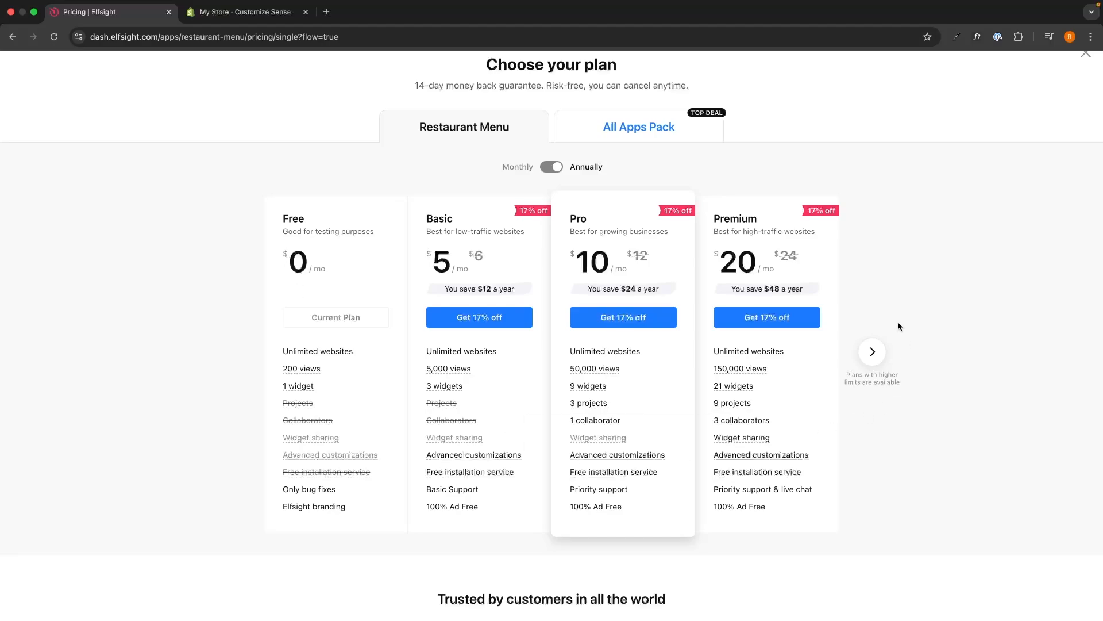
mouse_move(800, 440)
Copy the widget's embed code and move to the Shopify theme editor
left_click_drag(333, 213, 707, 239)
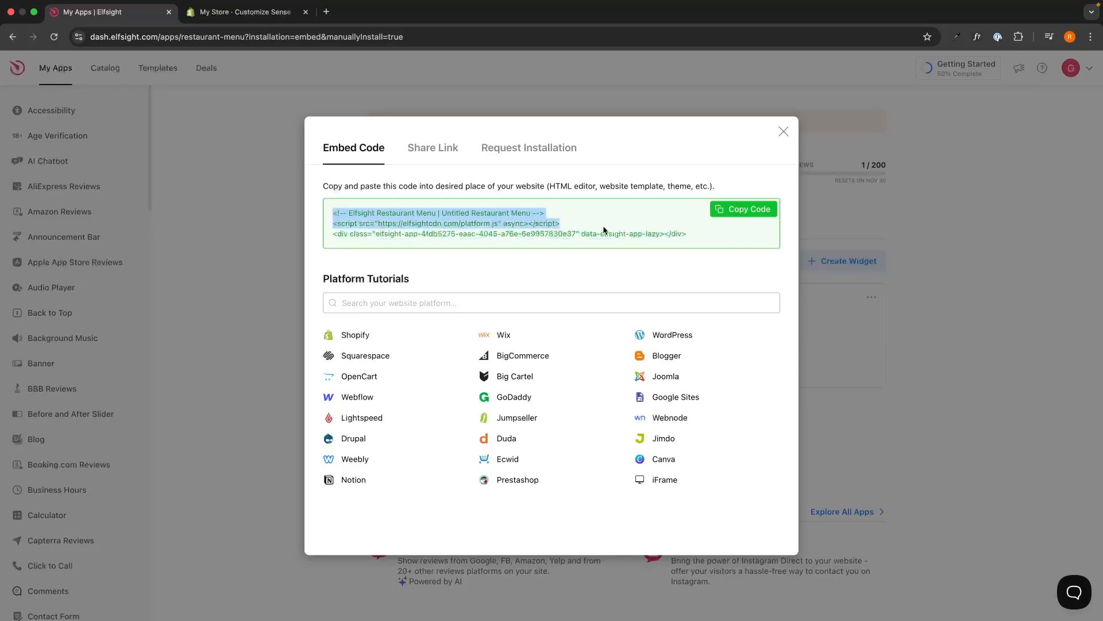
left_click(636, 328)
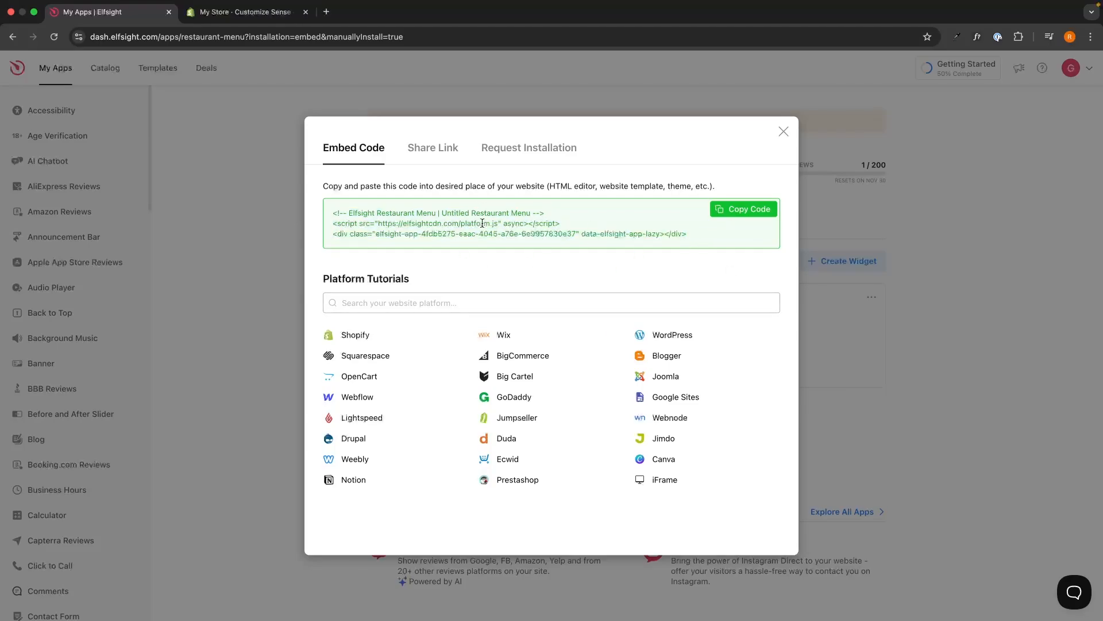
left_click(755, 212)
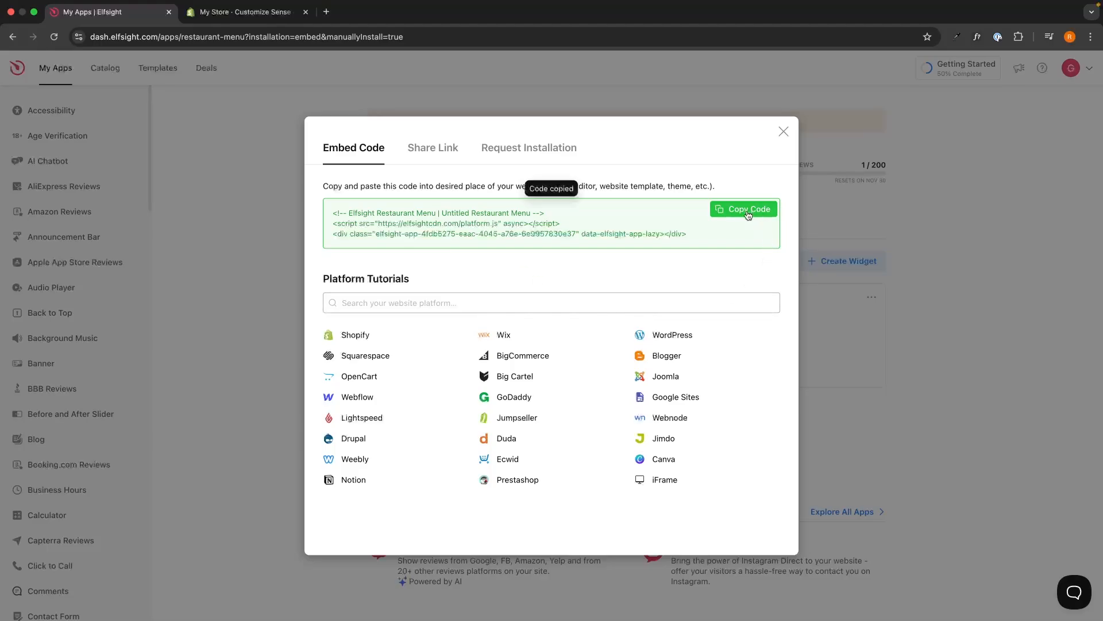
left_click(244, 11)
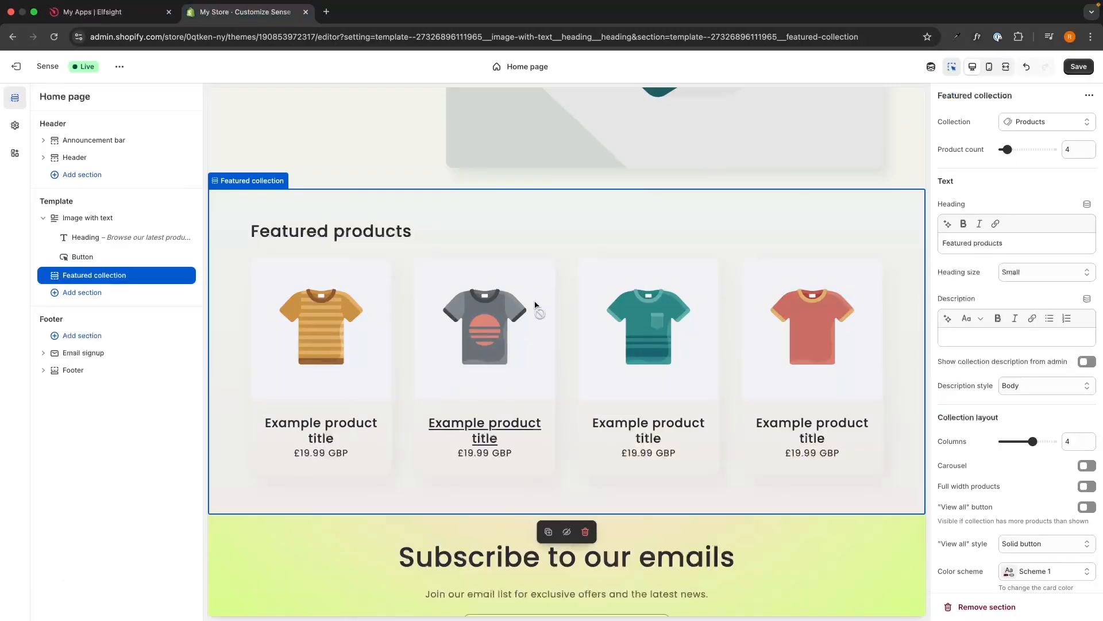
Add a Custom Liquid section below Featured collection by searching sections for 'custom'
scroll(535, 304, "down", 1)
scroll(535, 304, "up", 5)
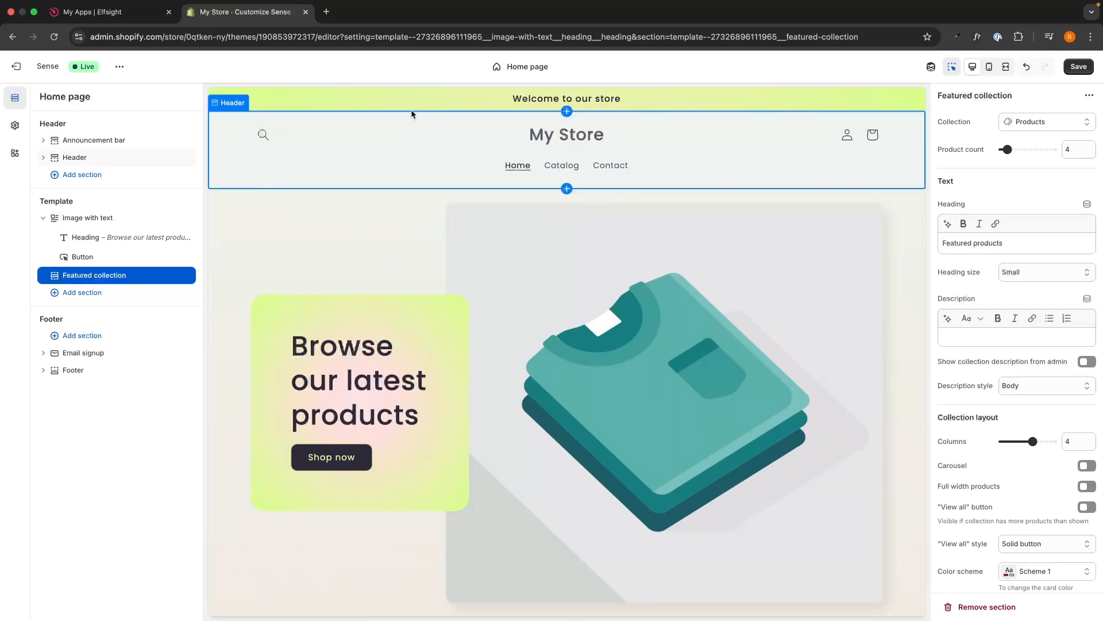
left_click(138, 294)
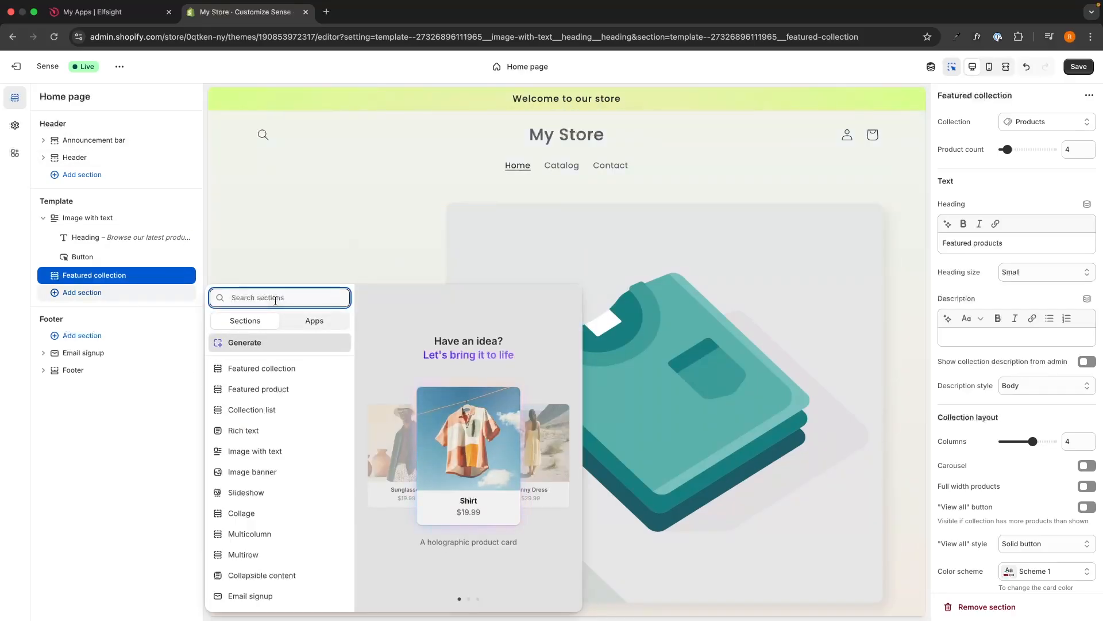
type("su")
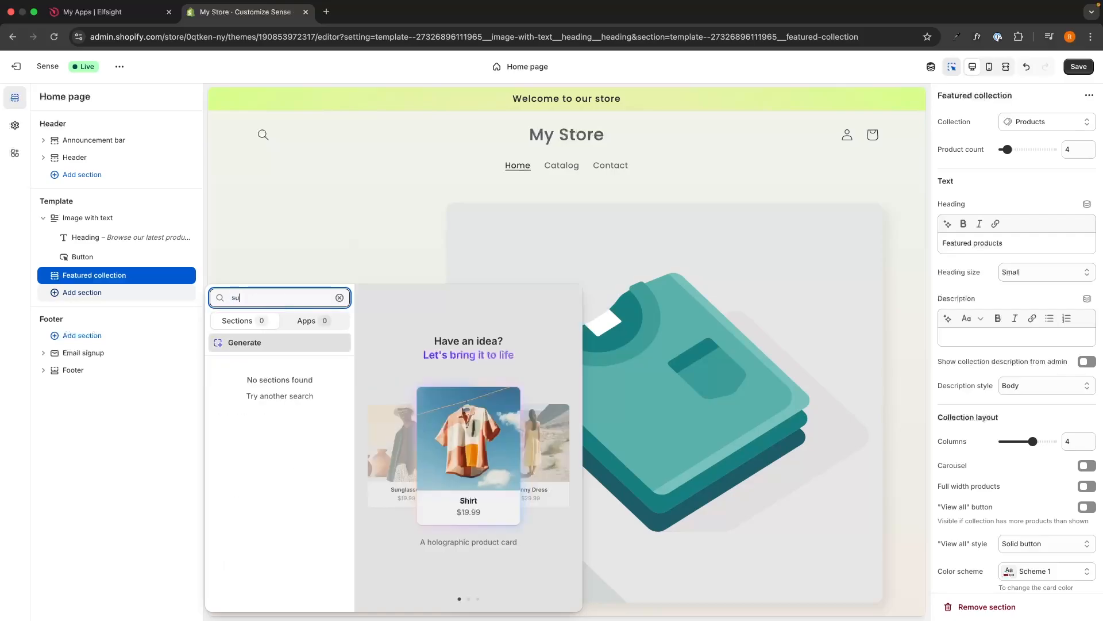
key("BackSpace")
key("BackSpace")
type("cus")
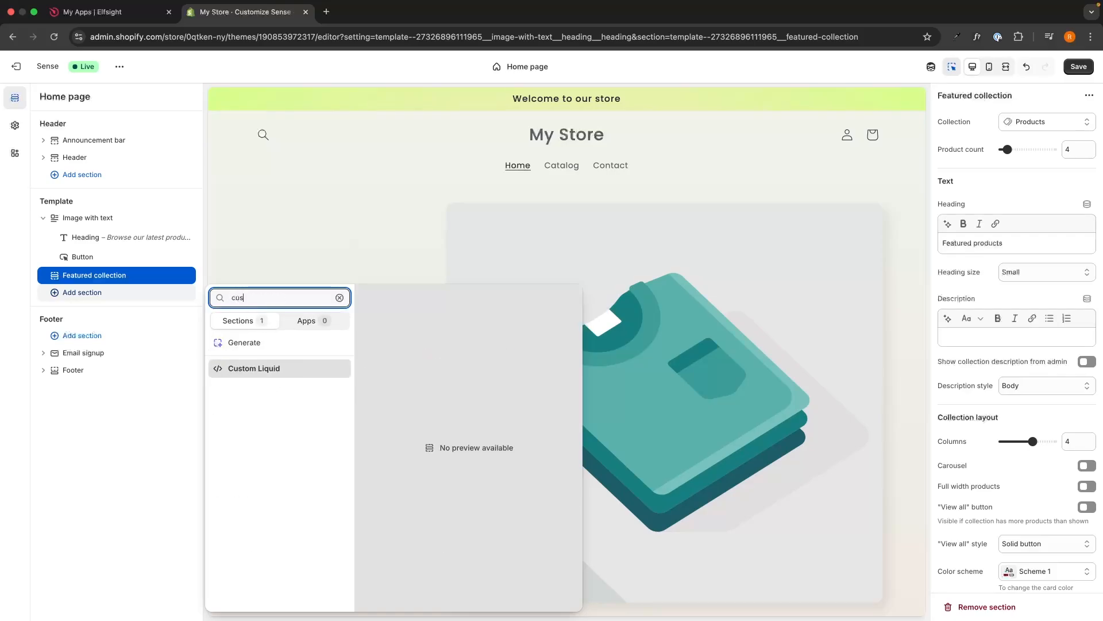
type("tom")
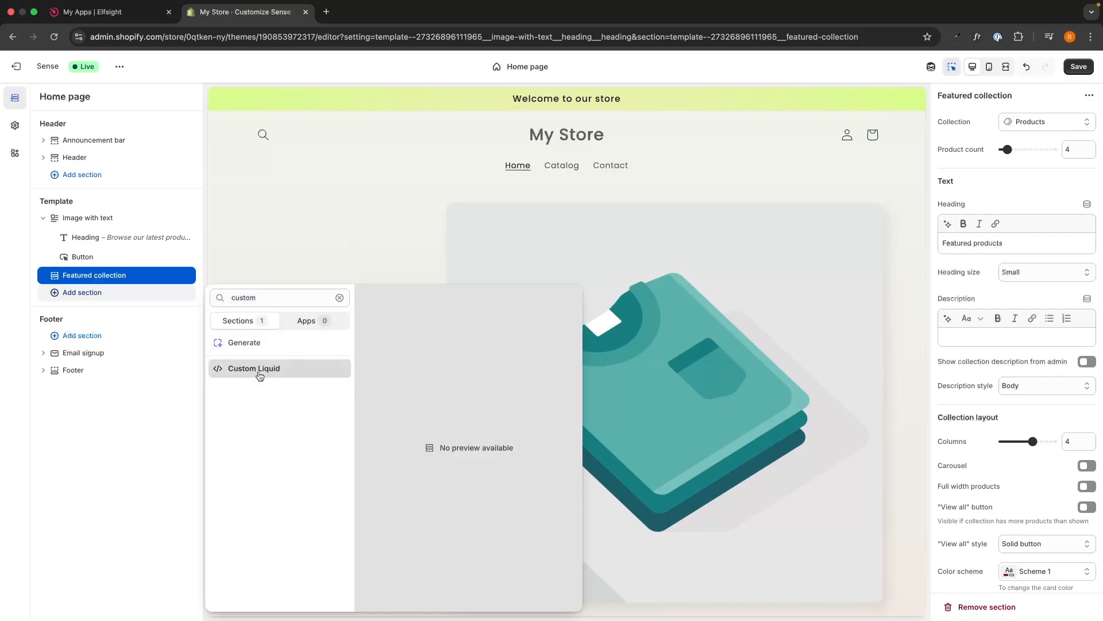
left_click(258, 373)
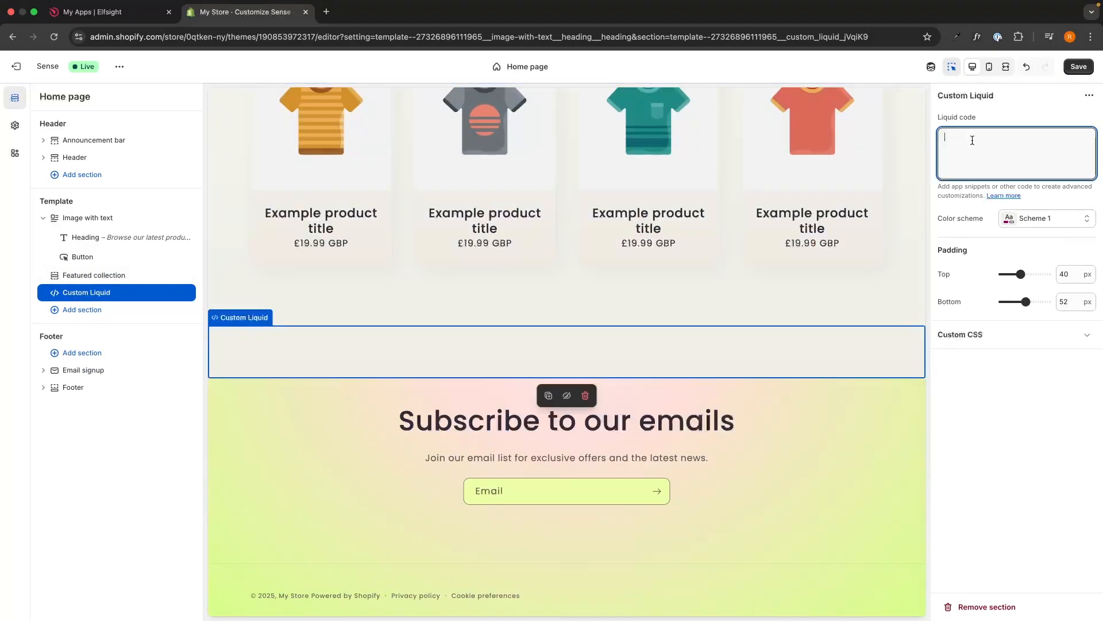
Paste the Elfsight embed code into the Liquid code box and check the preview
key("super+v")
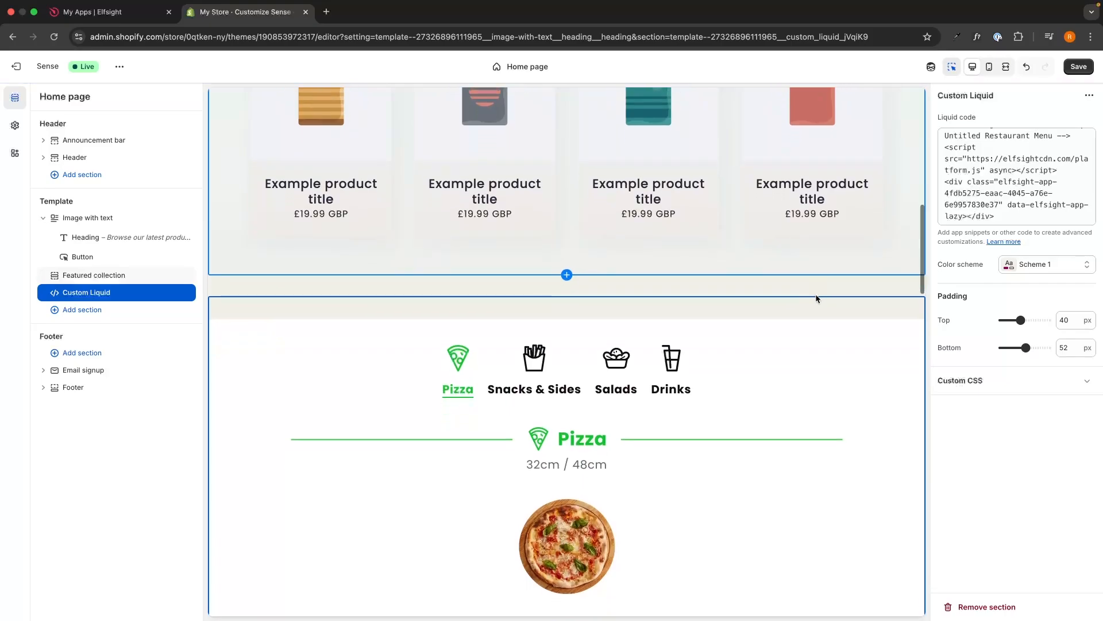
scroll(840, 305, "down", 2)
scroll(840, 311, "down", 3)
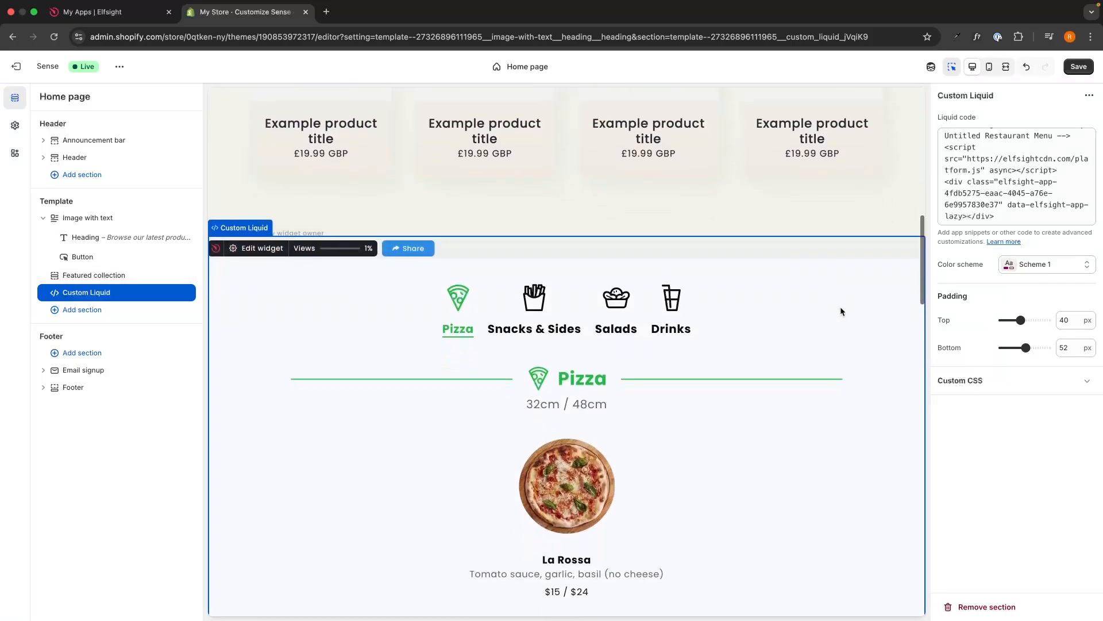
scroll(841, 309, "down", 5)
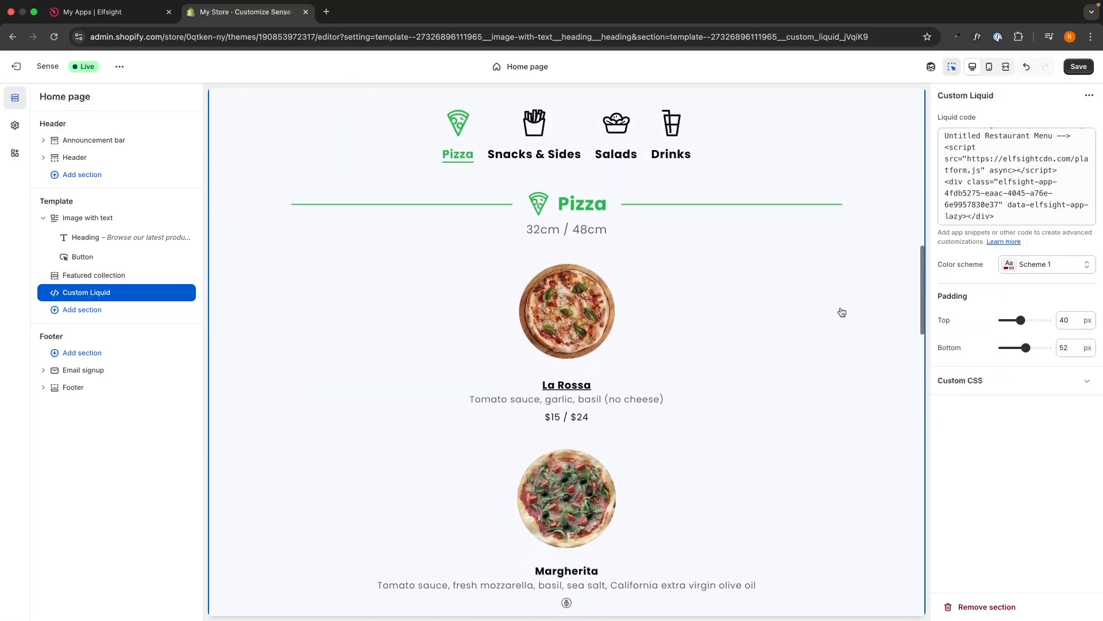